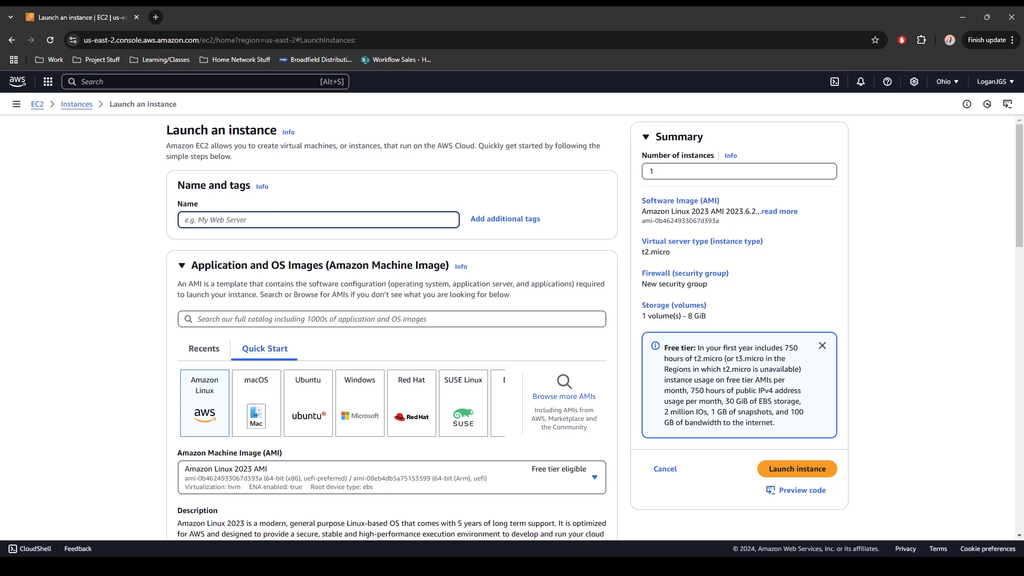
- Name the instance Kiloview Server and choose the Ubuntu Server 22.04 LTS (HVM) with SQL Server 2022 Standard image, accepting the setting changes
text(Kiloview Server)
scroll(331, 295, down, 1)
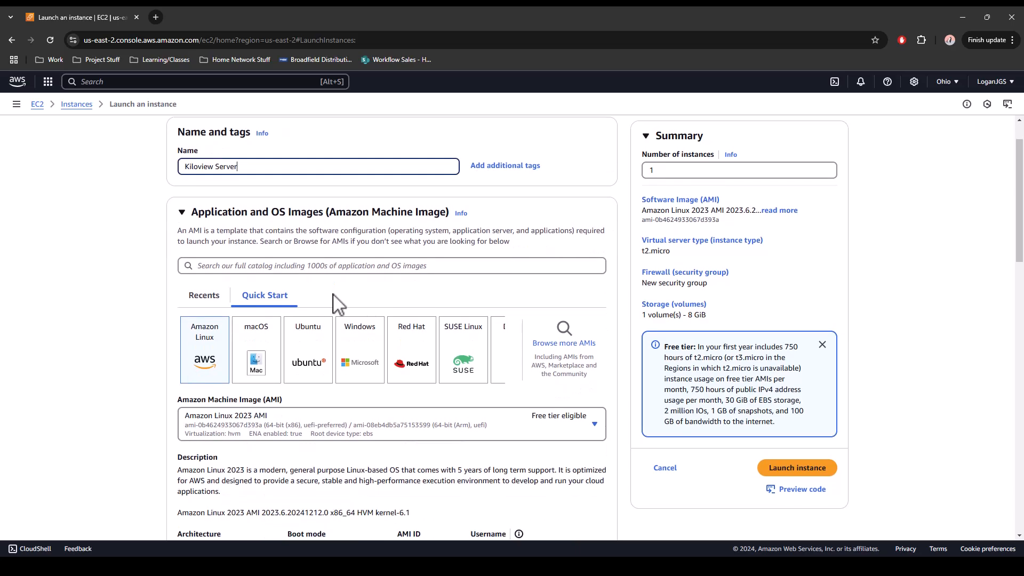
click(314, 346)
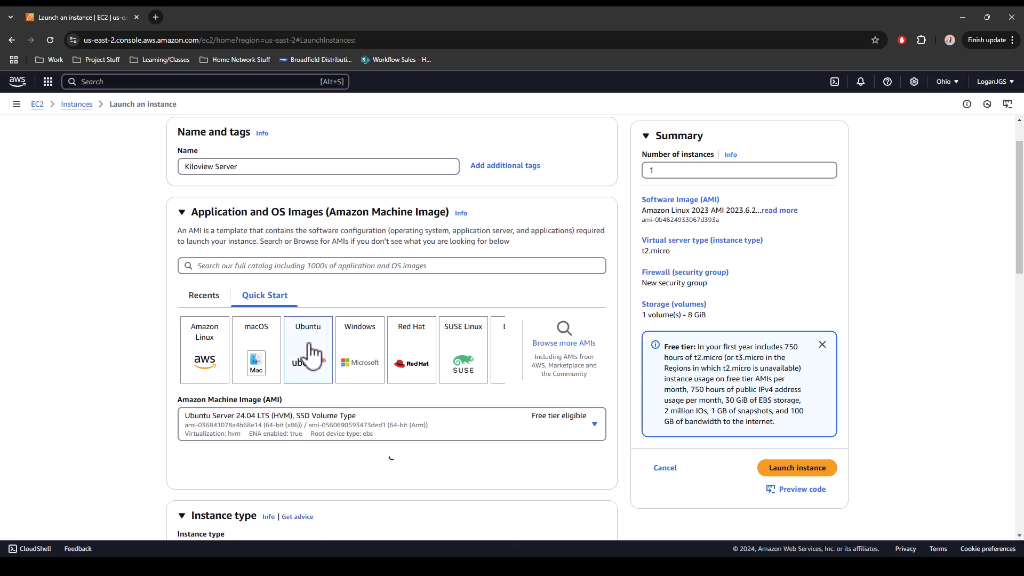
click(275, 430)
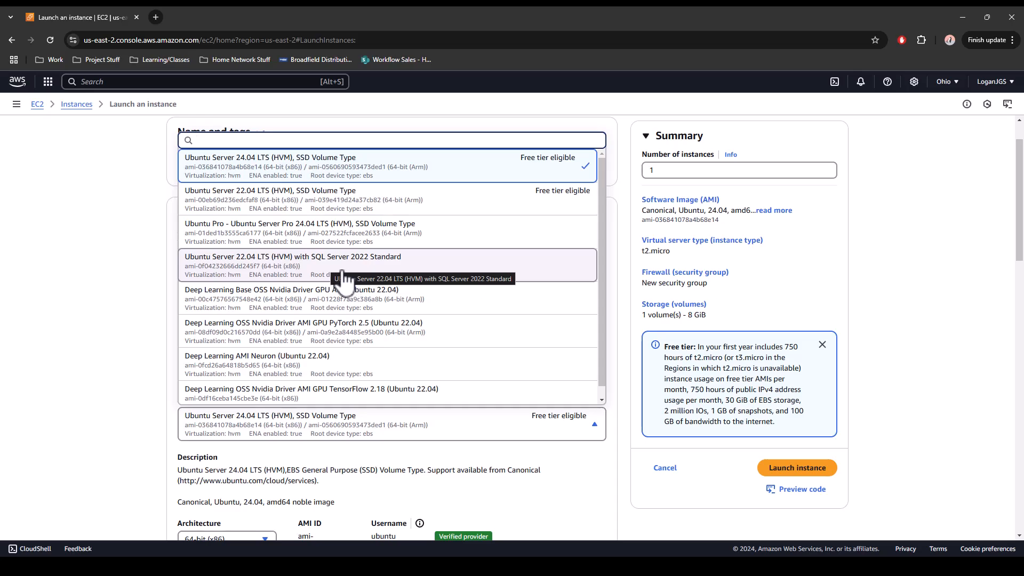
click(324, 267)
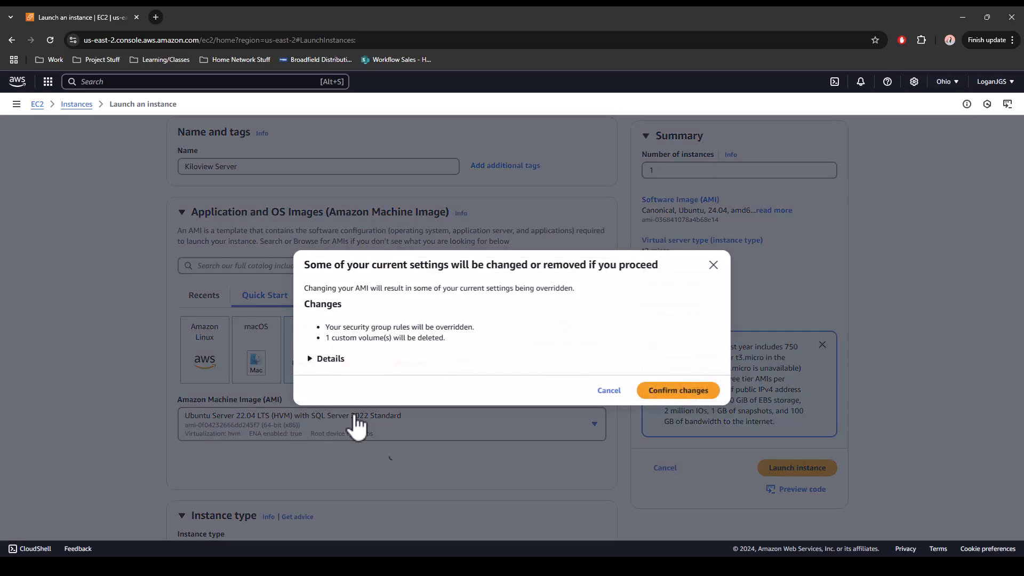
click(688, 391)
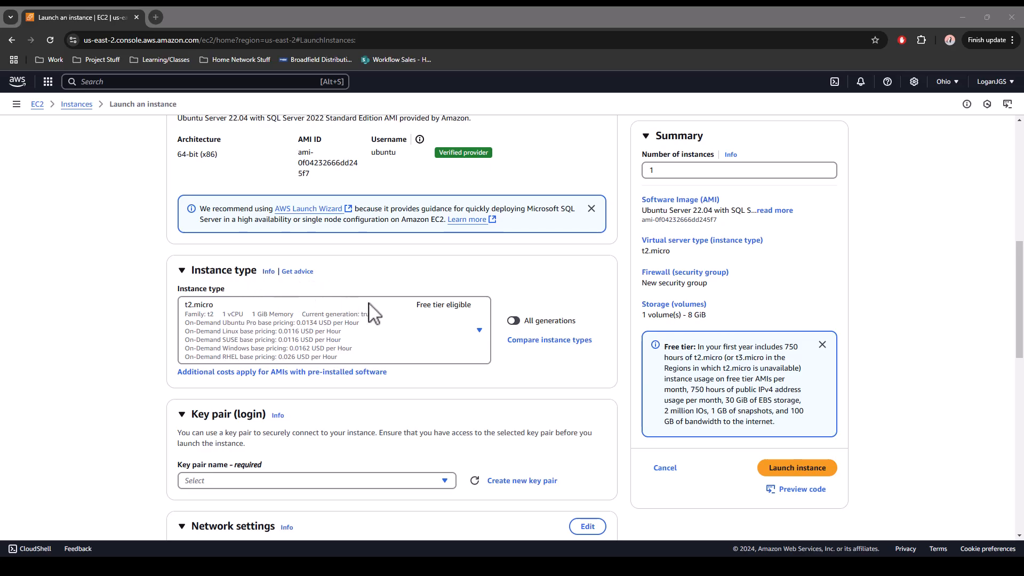
- Pick c5.large from the instance type comparison as the instance type
click(536, 341)
scroll(257, 389, down, 6)
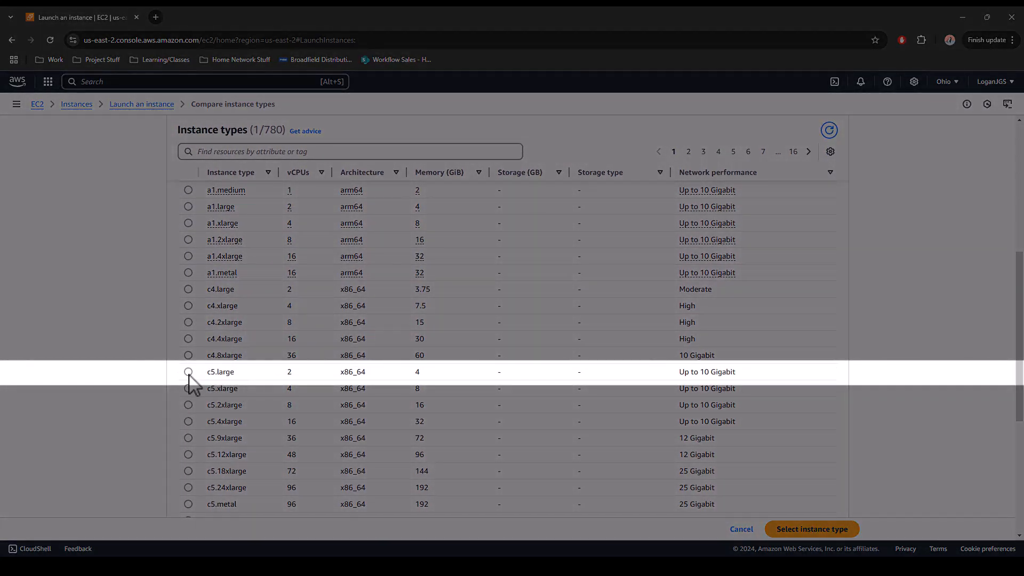
click(188, 372)
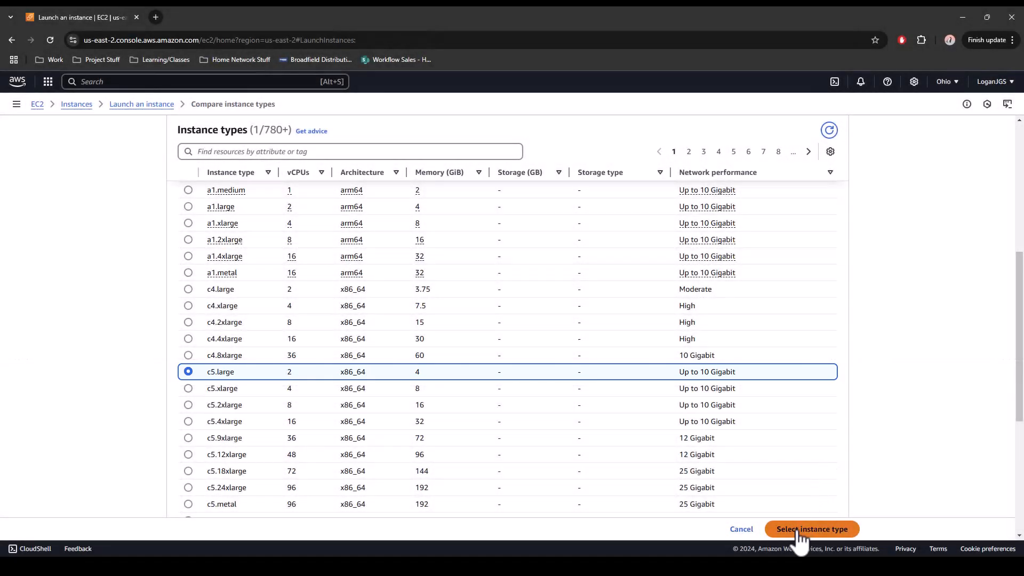
click(799, 531)
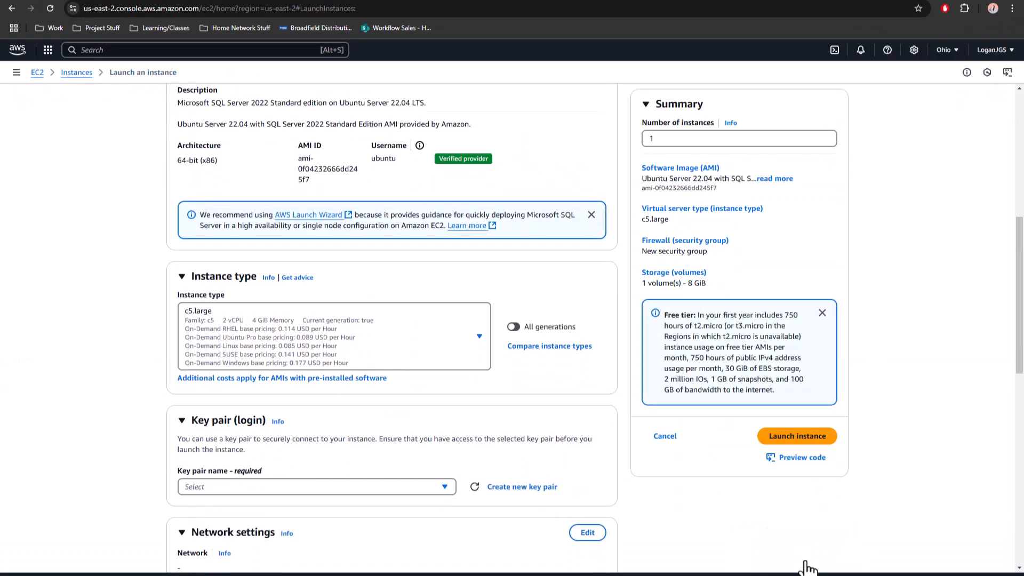
- Create an RSA key pair named KV_Server in .ppk format for the instance login
scroll(544, 436, down, 3)
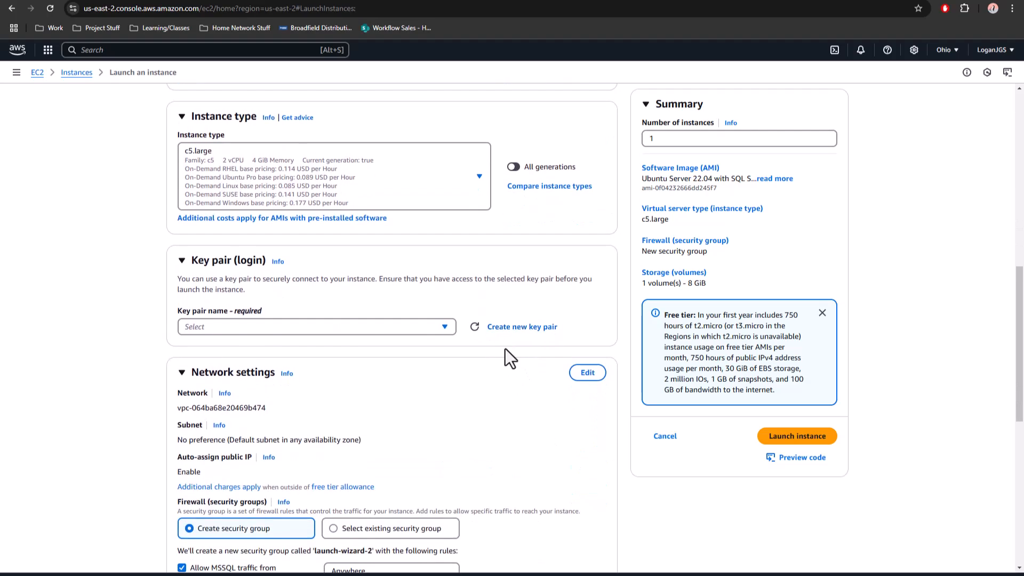
click(501, 333)
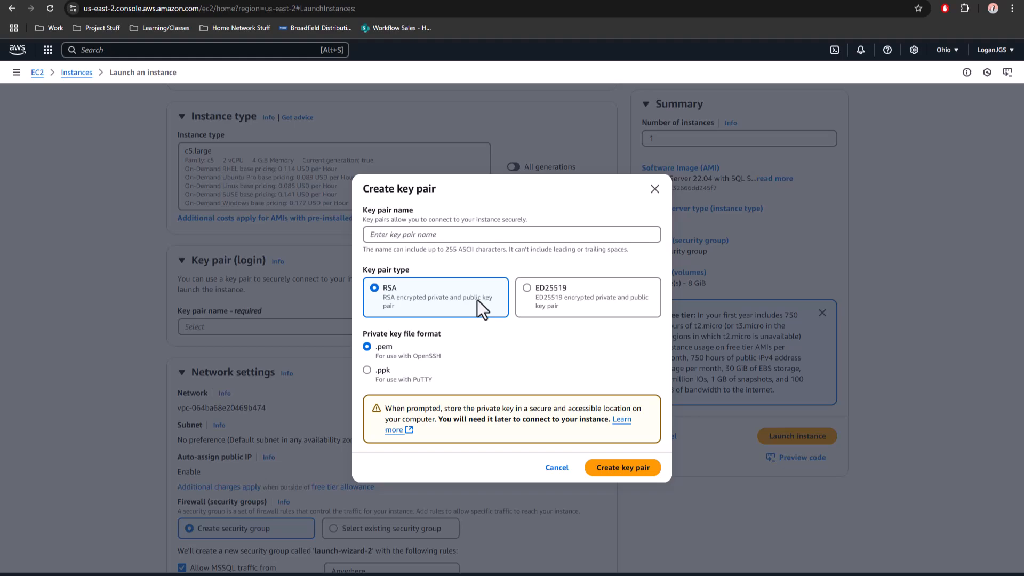
click(430, 237)
text(KV)
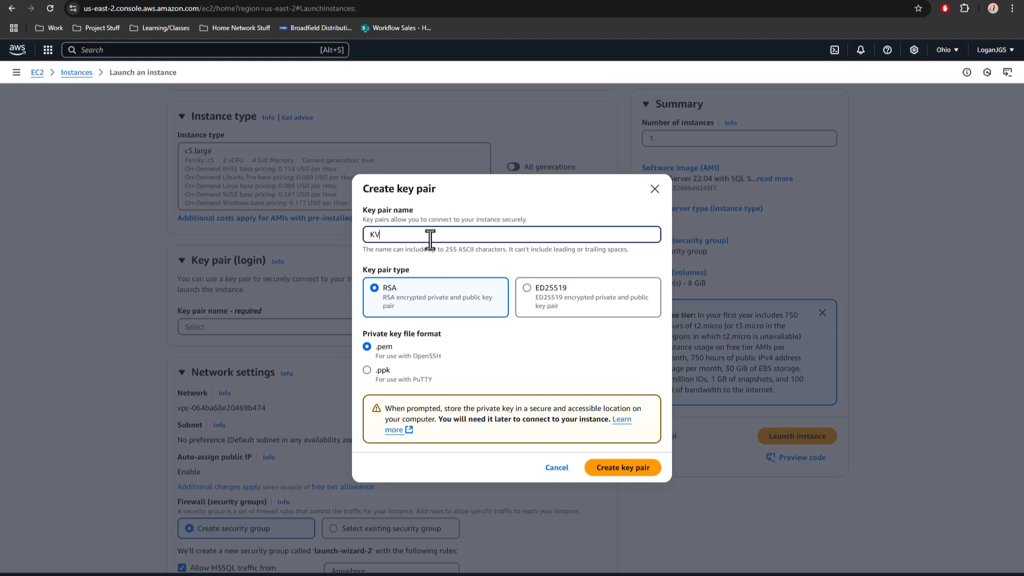
text(_Server)
click(370, 370)
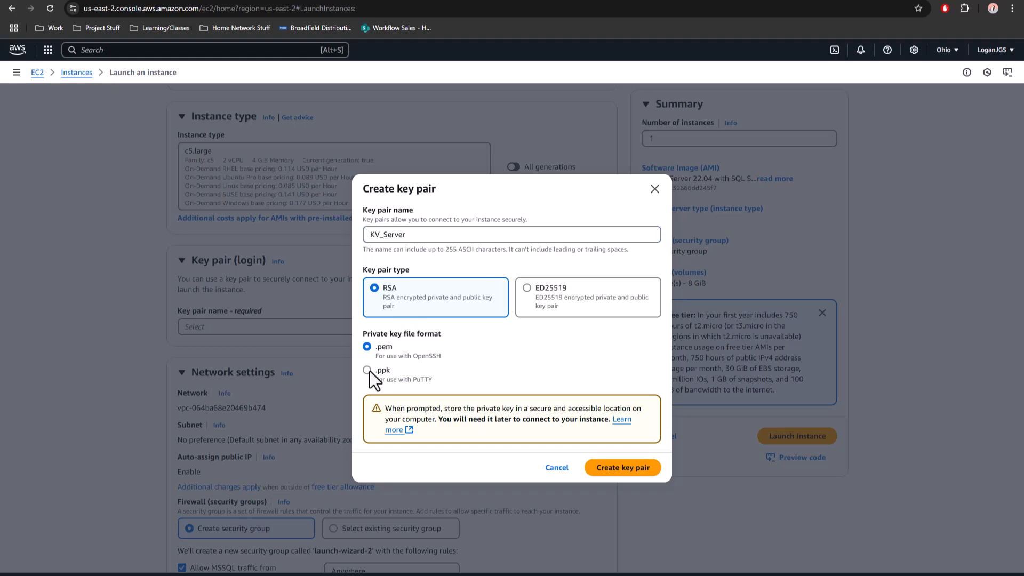
click(628, 471)
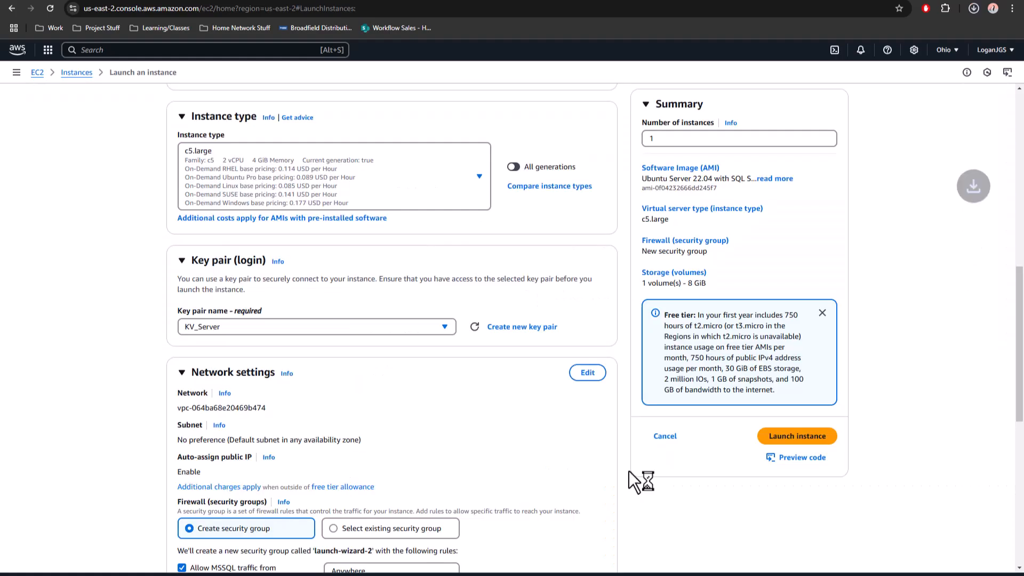
- Set the root volume size to 30 GiB and launch the instance
scroll(520, 404, down, 2)
scroll(520, 404, down, 2)
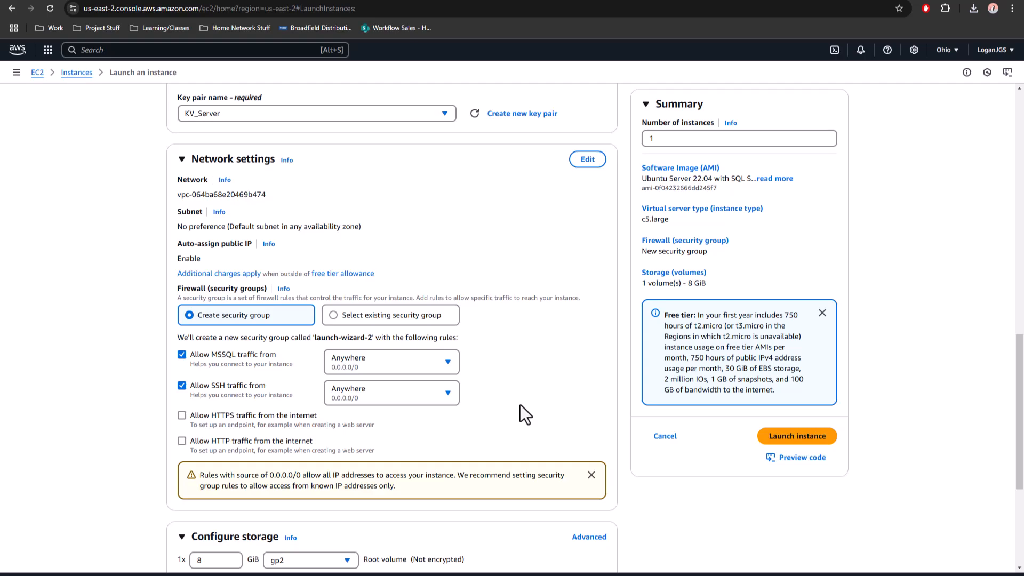
scroll(520, 404, down, 4)
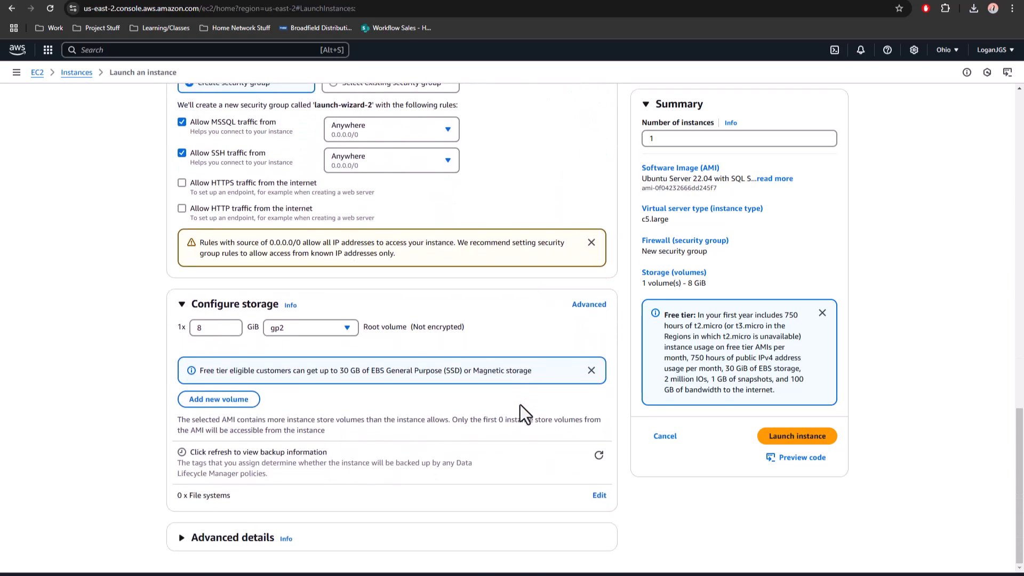
double_click(193, 327)
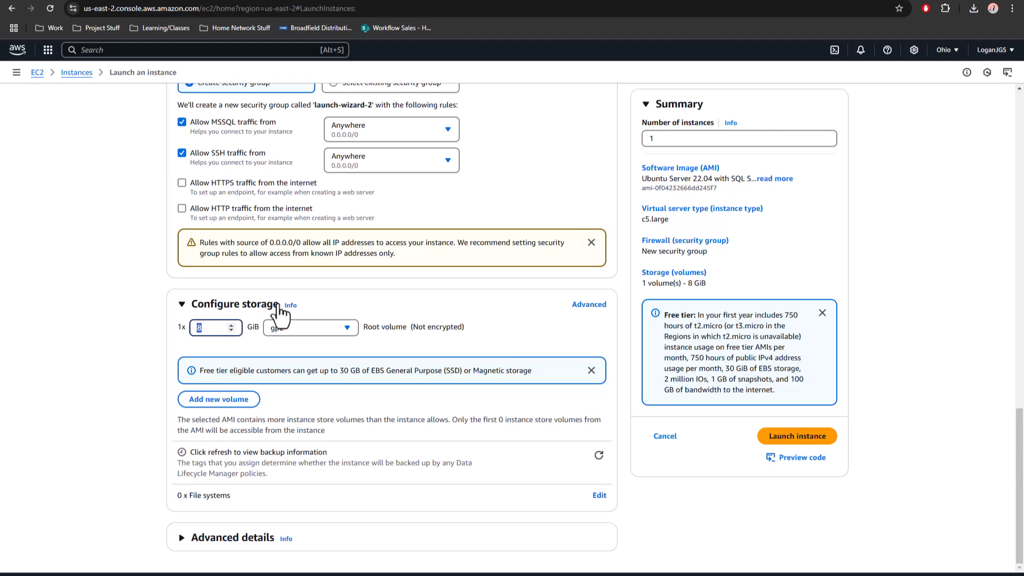
text(30)
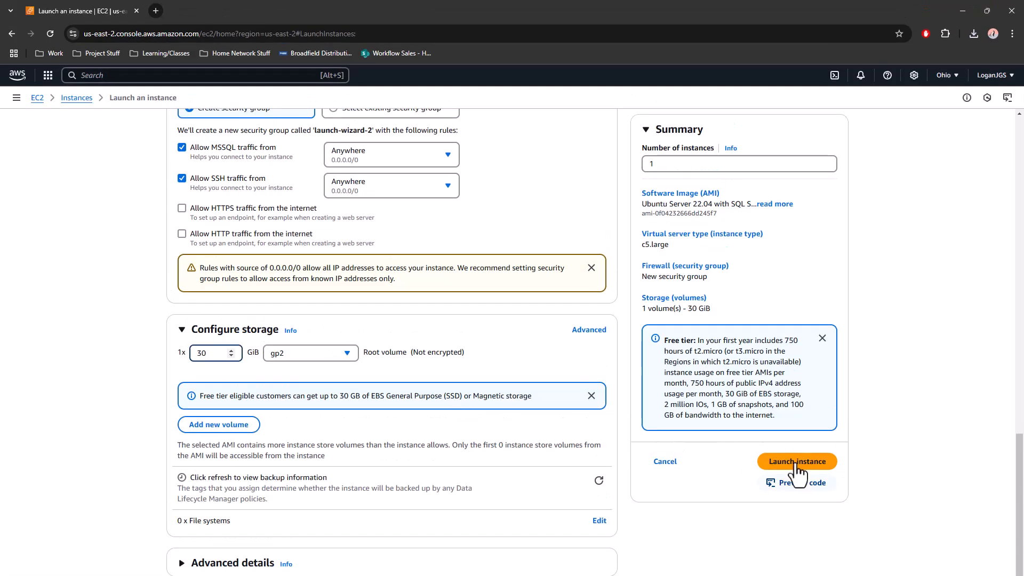
click(797, 465)
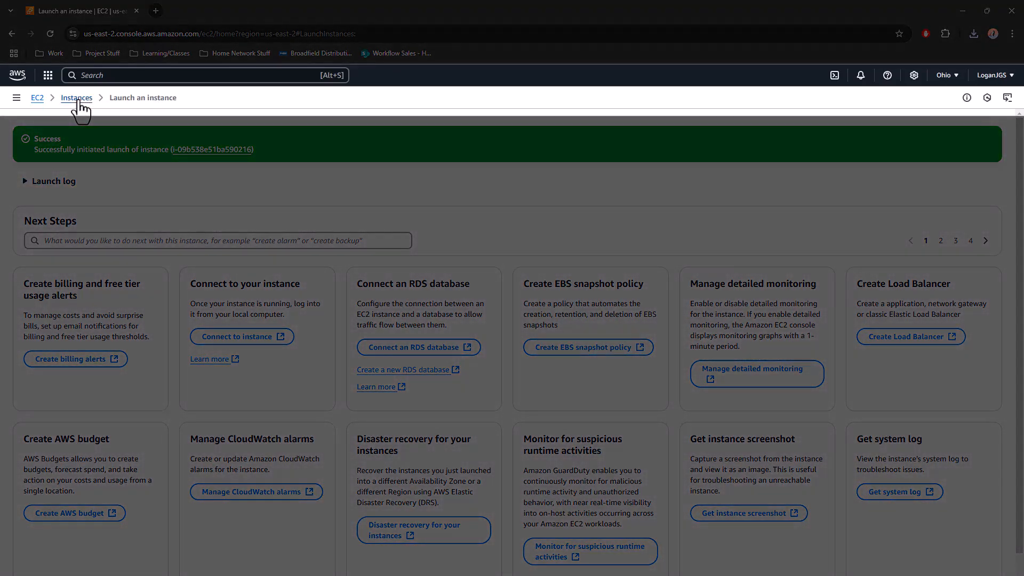
- Open the inbound rules of the launch-wizard-2 security group for editing
click(77, 99)
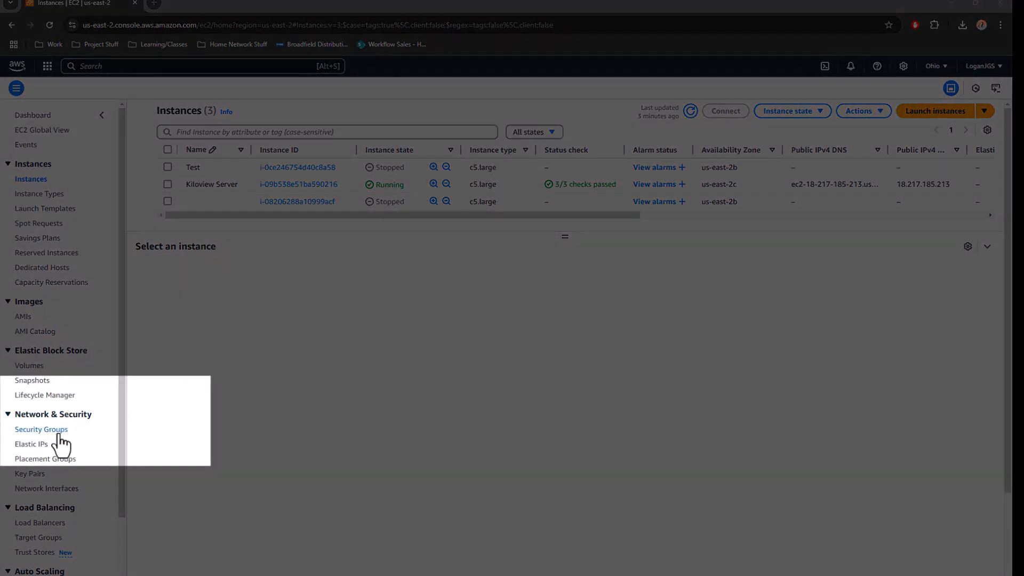
click(59, 433)
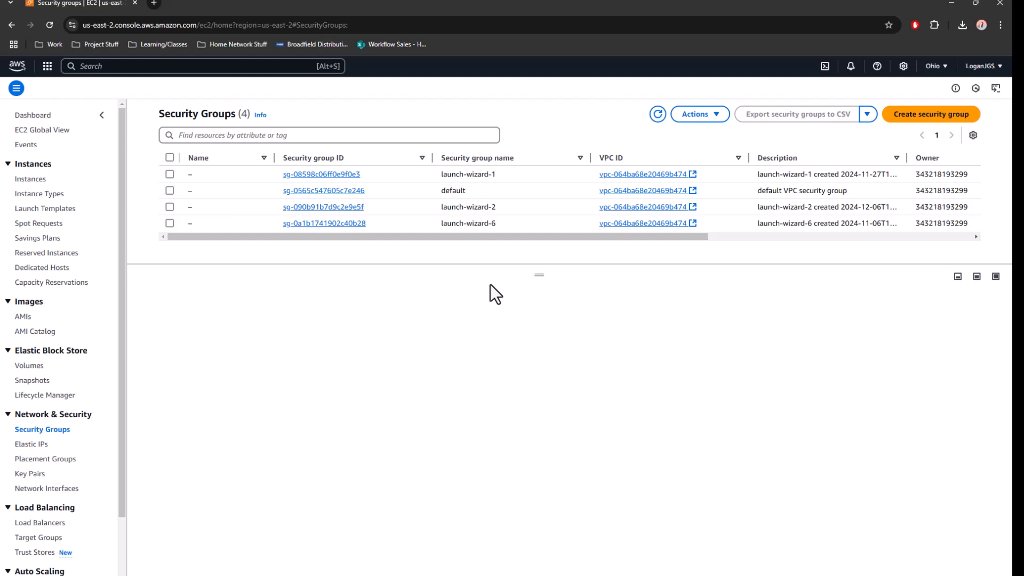
click(352, 208)
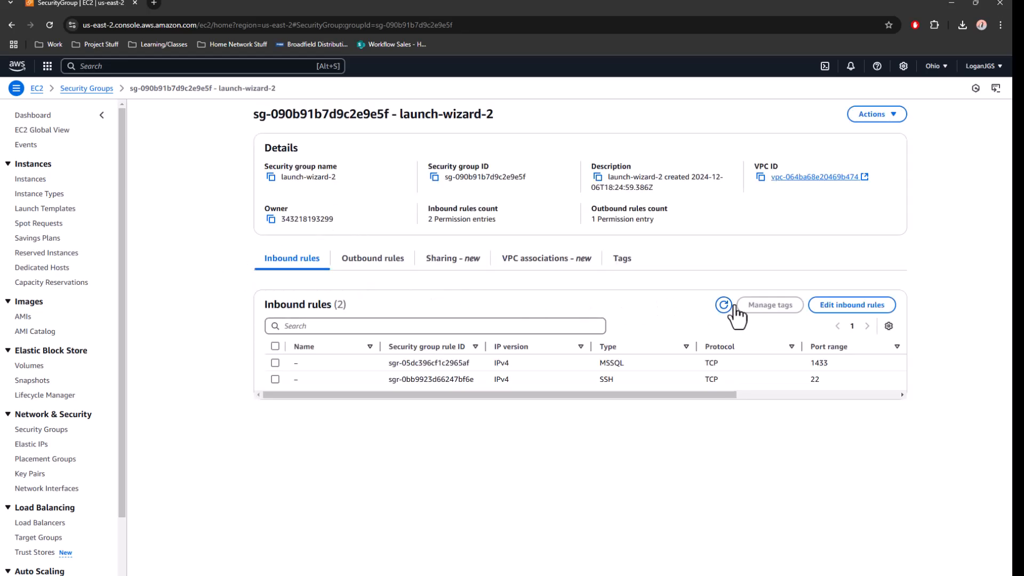
click(861, 309)
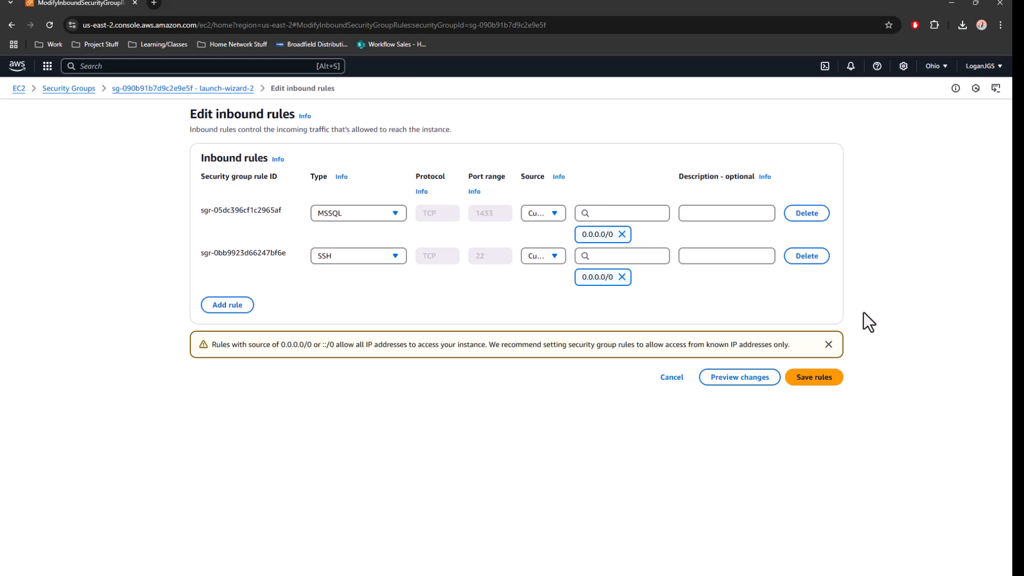
- Give the SSH inbound rule the description PuTTY
click(719, 216)
click(709, 258)
text(PuTTY)
- Add a Custom TCP inbound rule for ports 5960-7960 from source 0.0.0.0/0, described as NDI TCP In
click(239, 306)
click(238, 305)
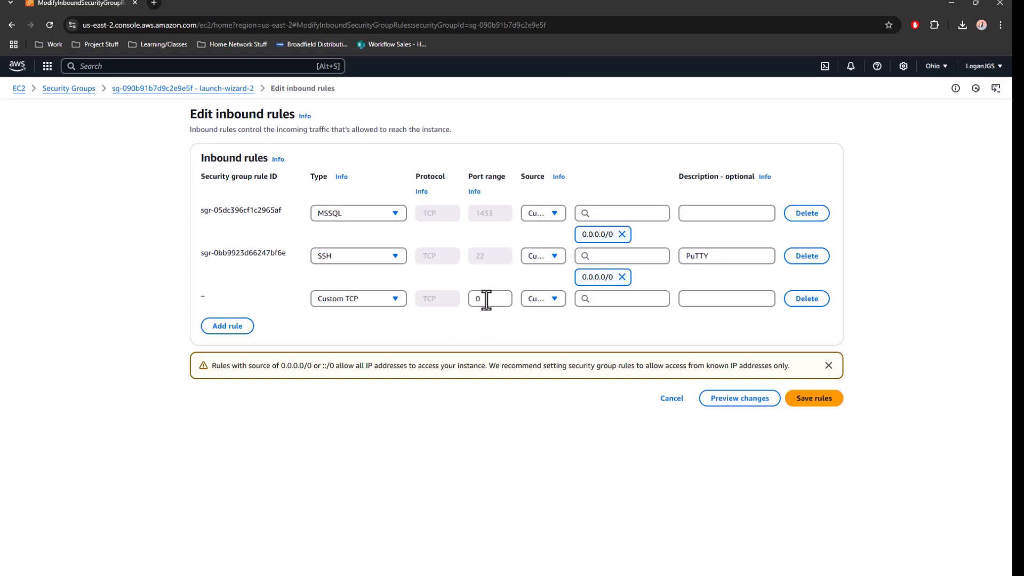
drag(487, 300, 474, 300)
text(5060-)
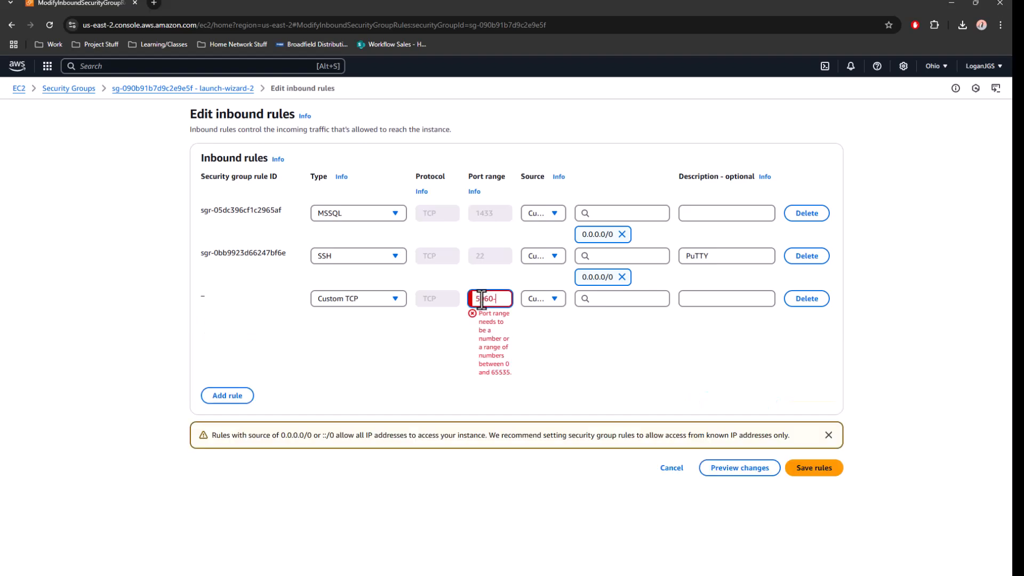
text(79)
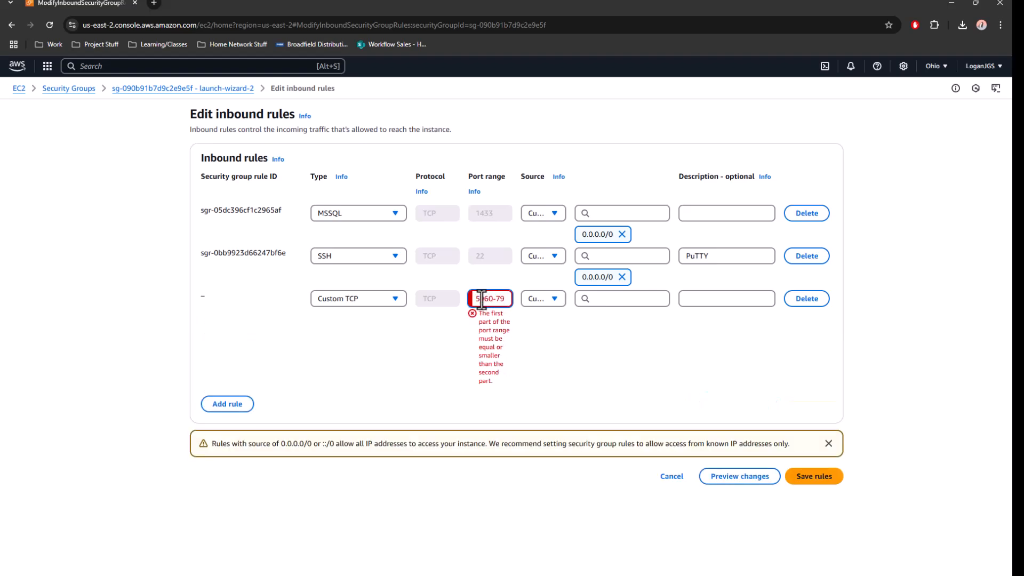
text(60)
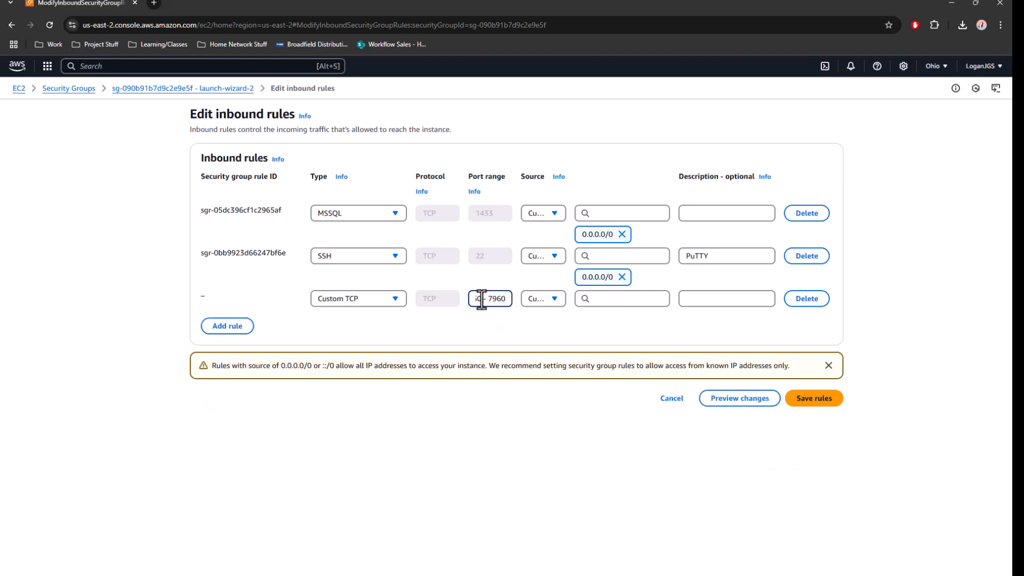
click(607, 298)
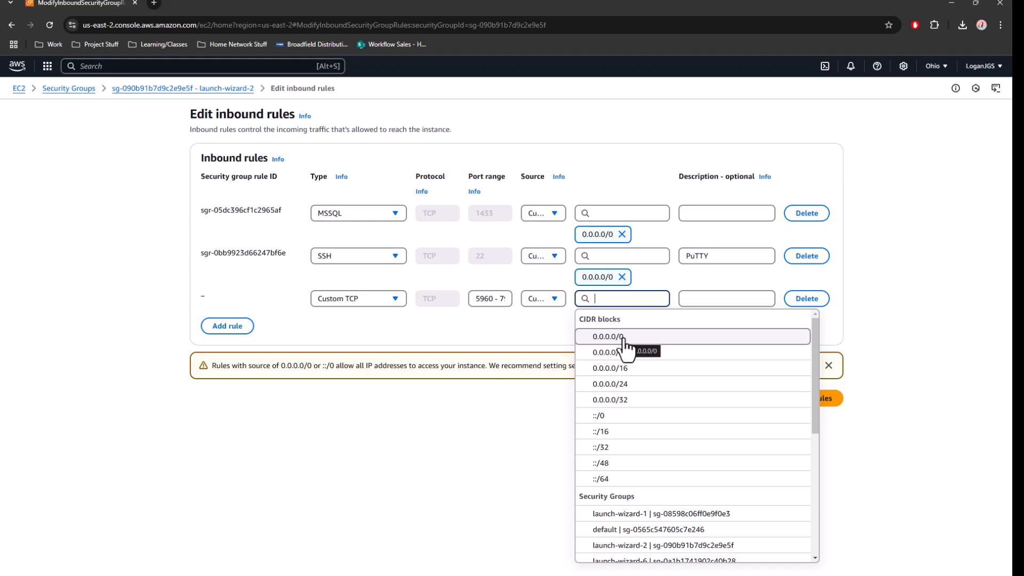
click(608, 337)
click(702, 300)
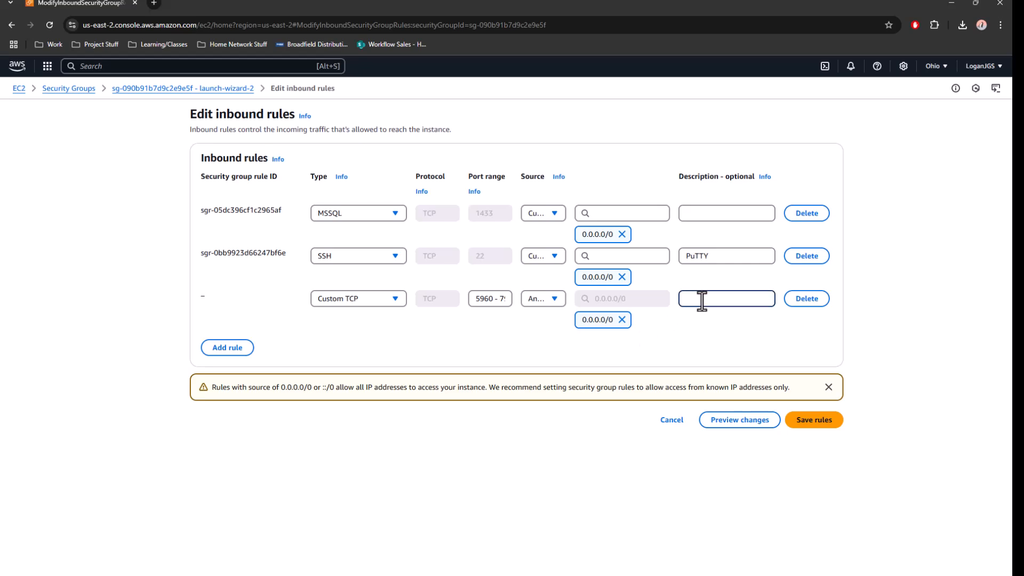
text(NDI TCP In)
- Add a Custom UDP inbound rule for ports 5960-7960 from source 0.0.0.0/0, described as NDI UDP In
click(228, 347)
click(355, 341)
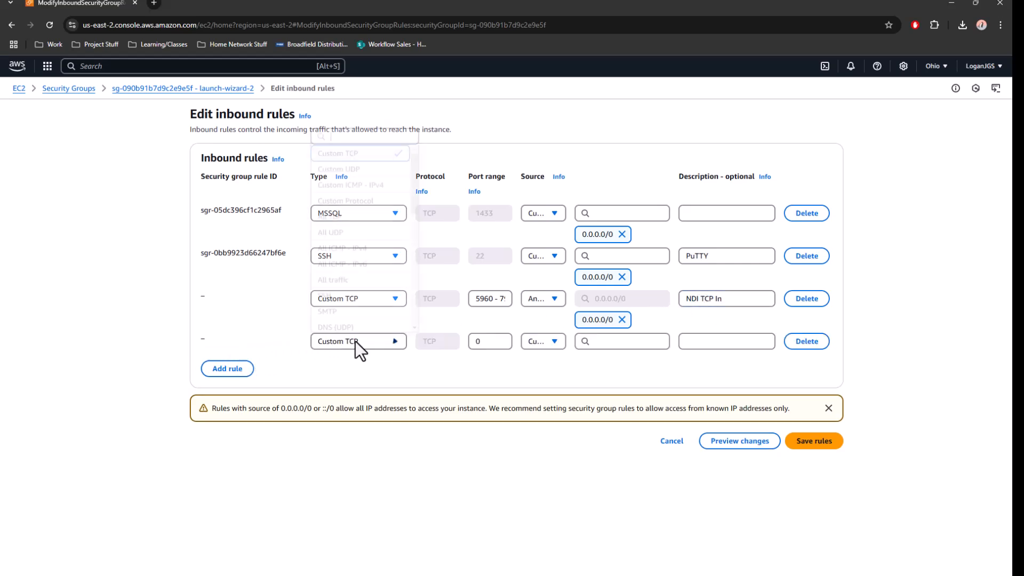
click(357, 169)
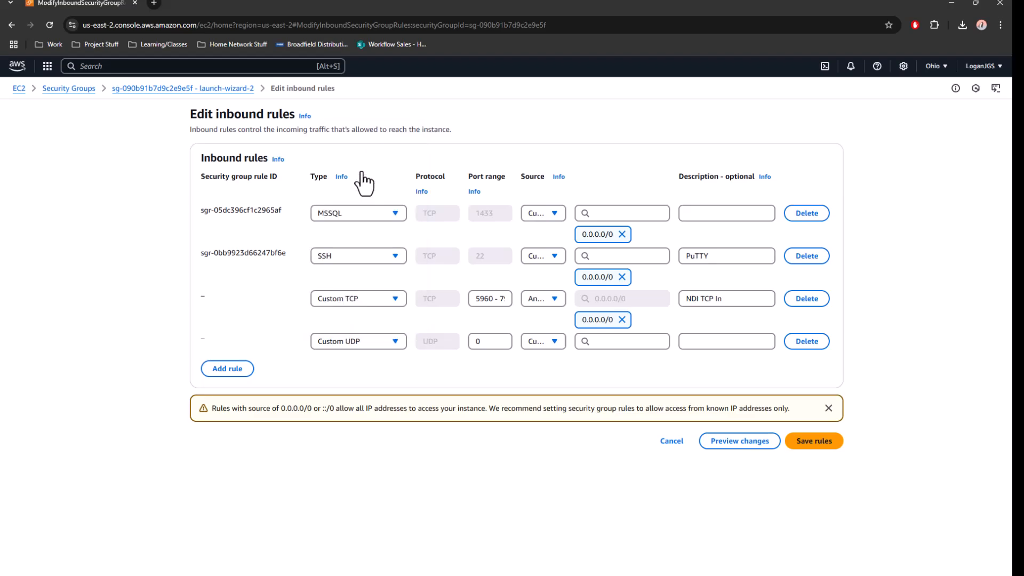
double_click(491, 342)
text(5960 - 7960)
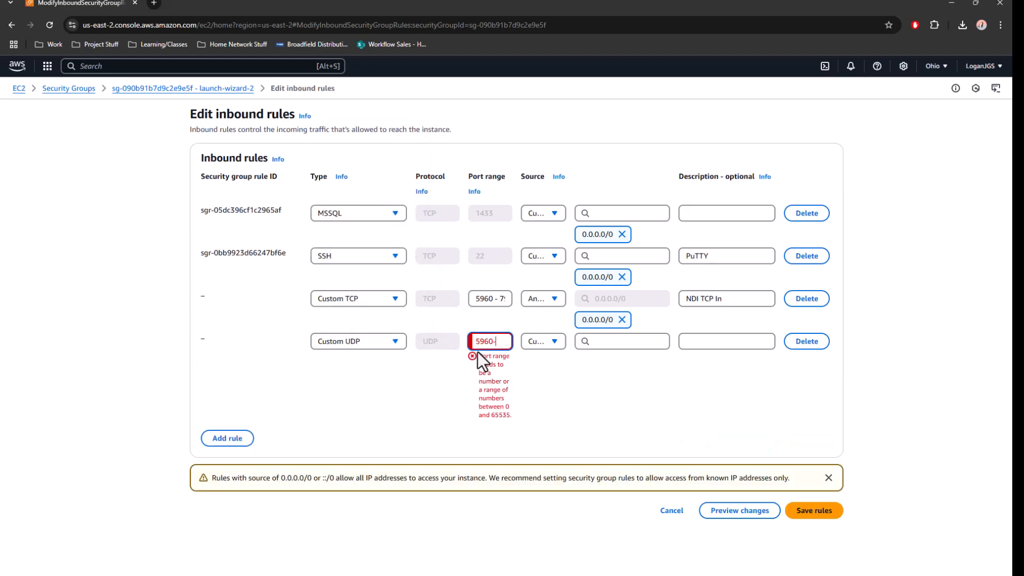
click(613, 344)
click(619, 379)
click(687, 344)
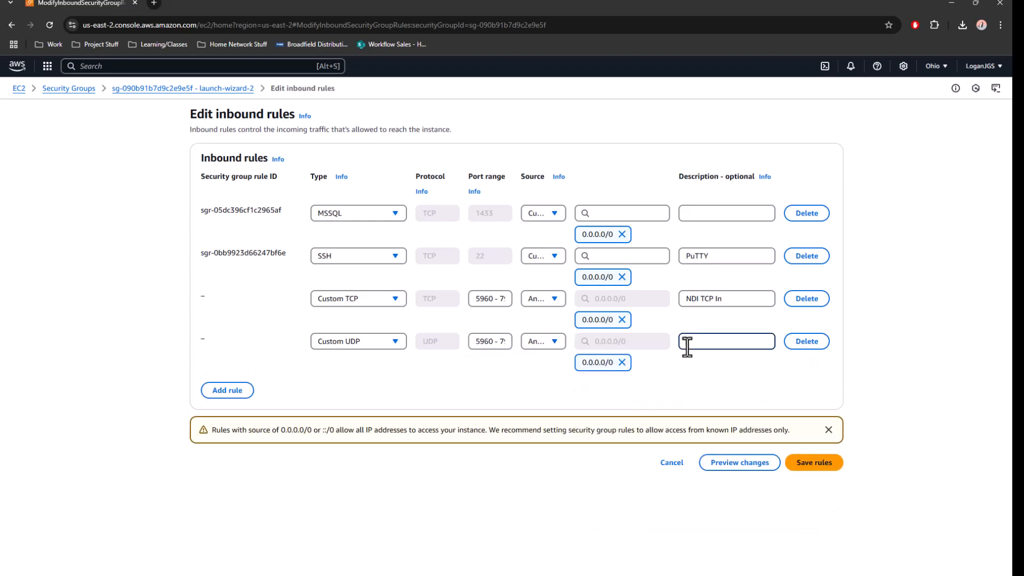
text(NDI UDP In)
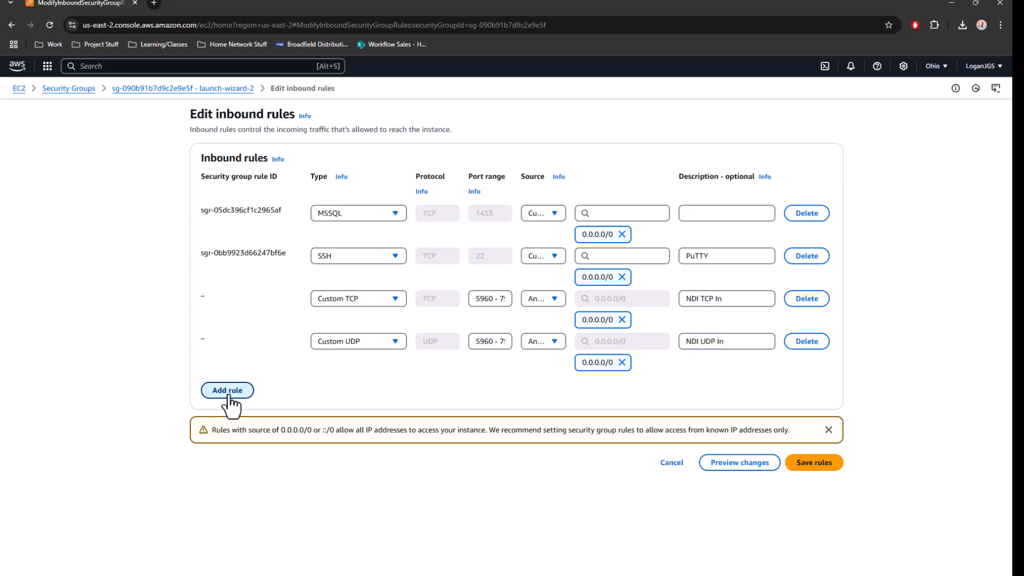
click(245, 392)
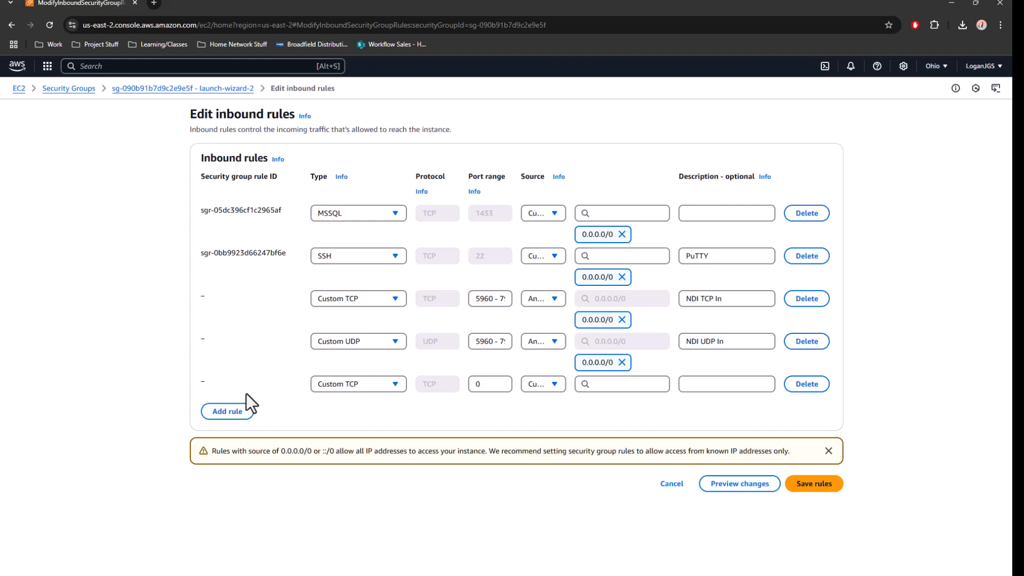
click(478, 384)
text(30)
text(00)
text(0-33)
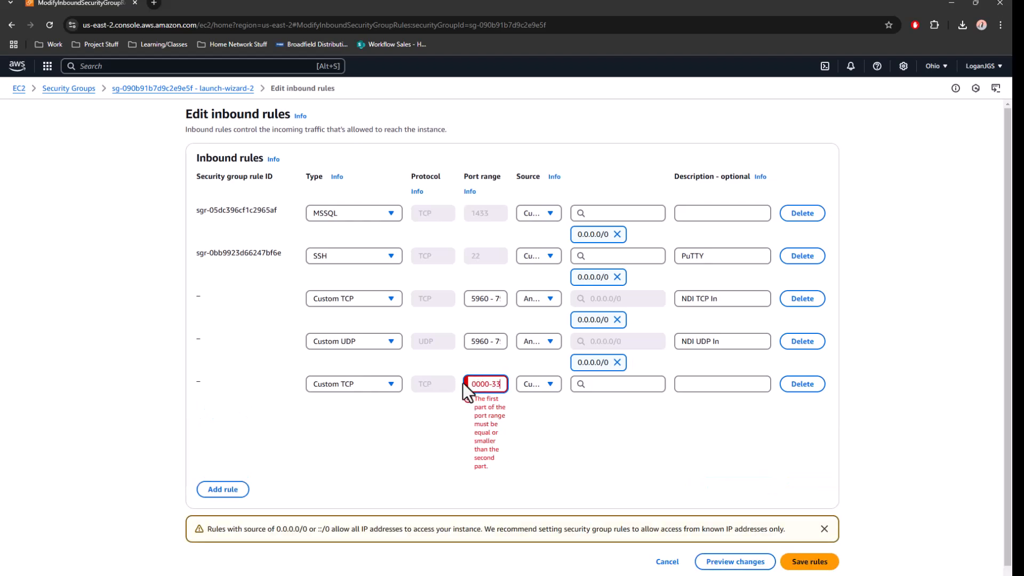
text(000)
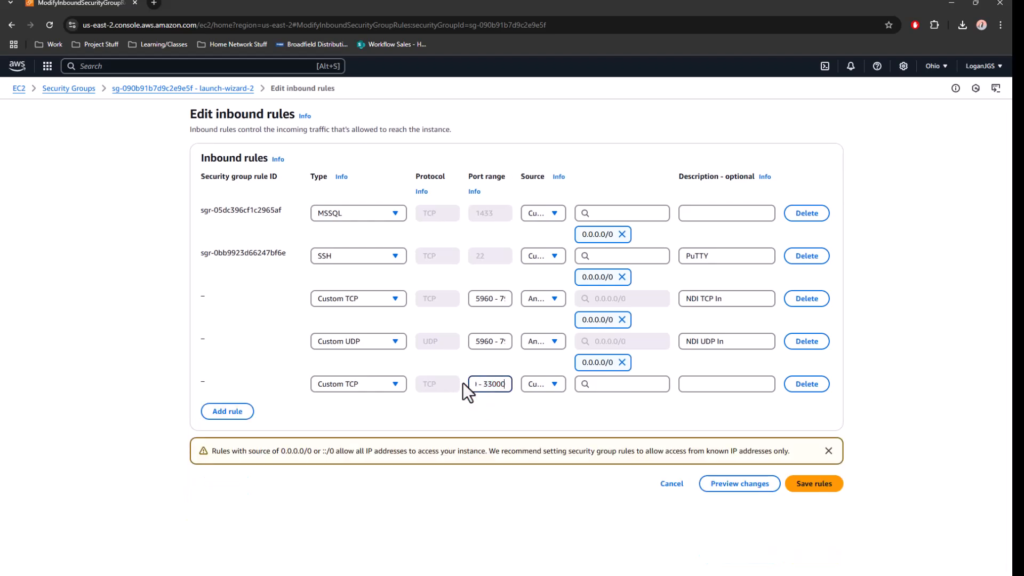
click(599, 384)
click(613, 421)
click(697, 385)
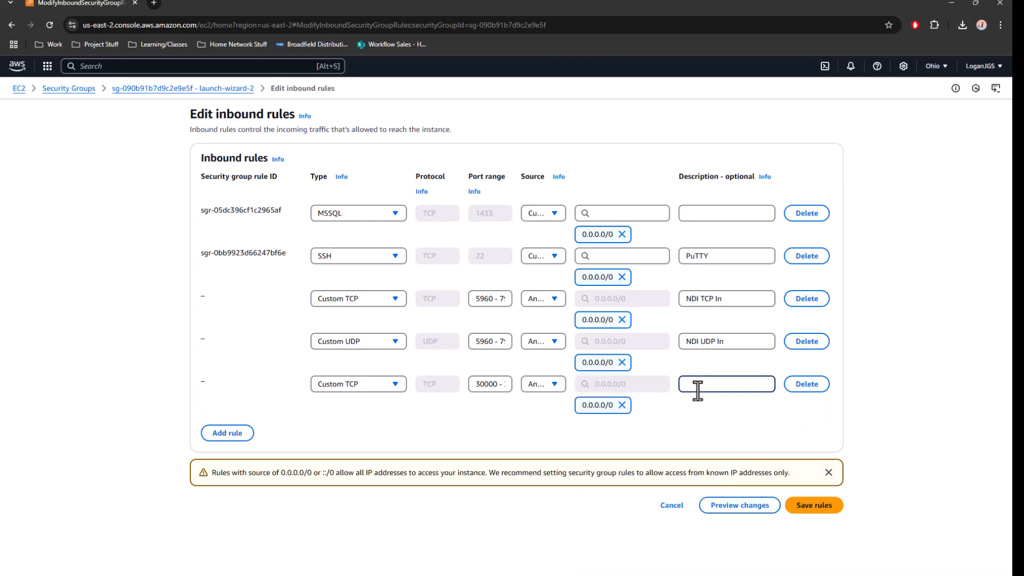
text(SRT RTMP)
text(TCP)
click(213, 435)
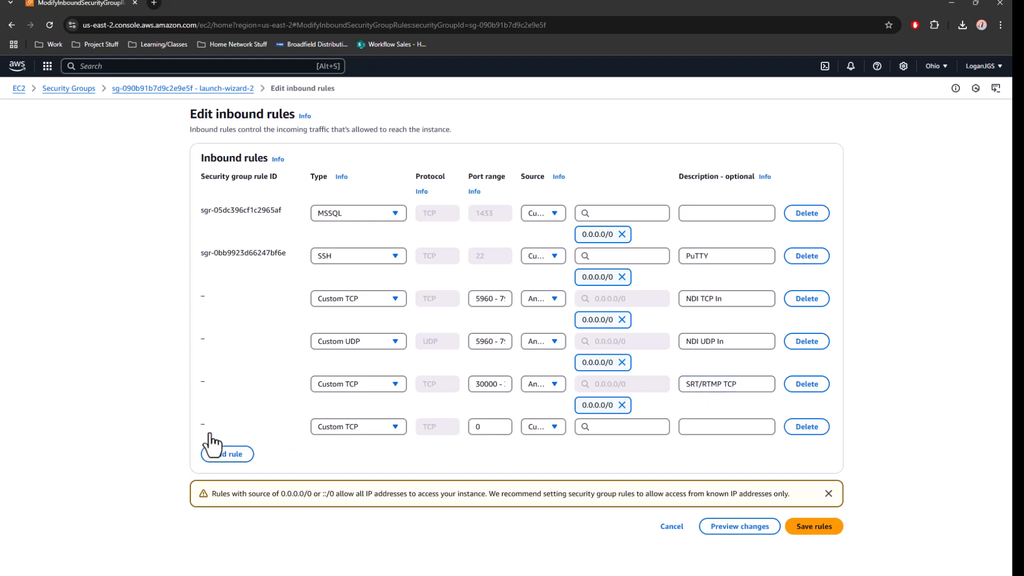
click(383, 428)
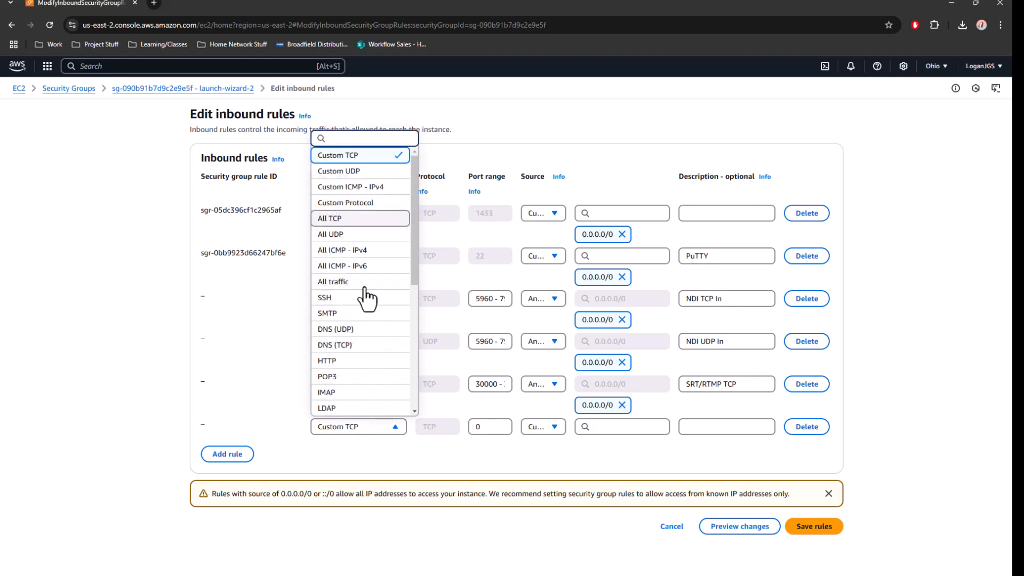
click(351, 175)
double_click(488, 425)
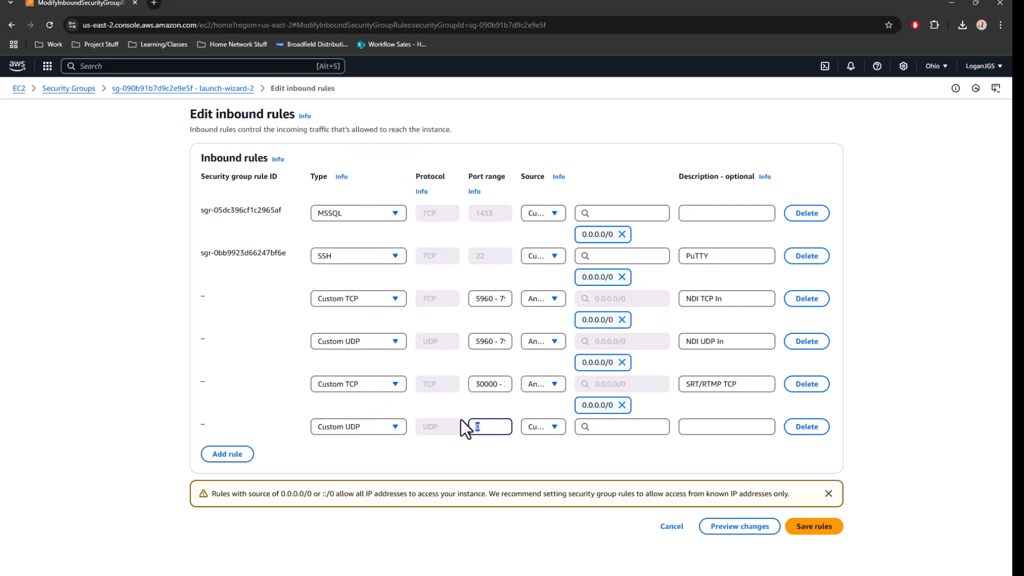
text(30000-33000)
click(622, 426)
click(623, 463)
click(692, 427)
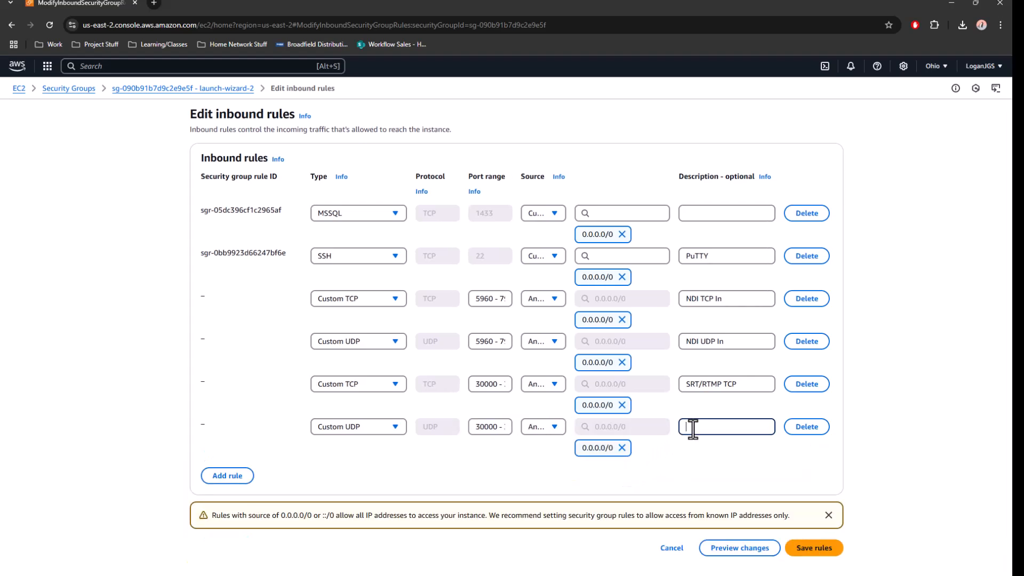
text(SRT/RTMP UDP)
- Add an HTTP inbound rule from source 0.0.0.0/0, described as Web Access
click(219, 482)
click(343, 468)
click(346, 354)
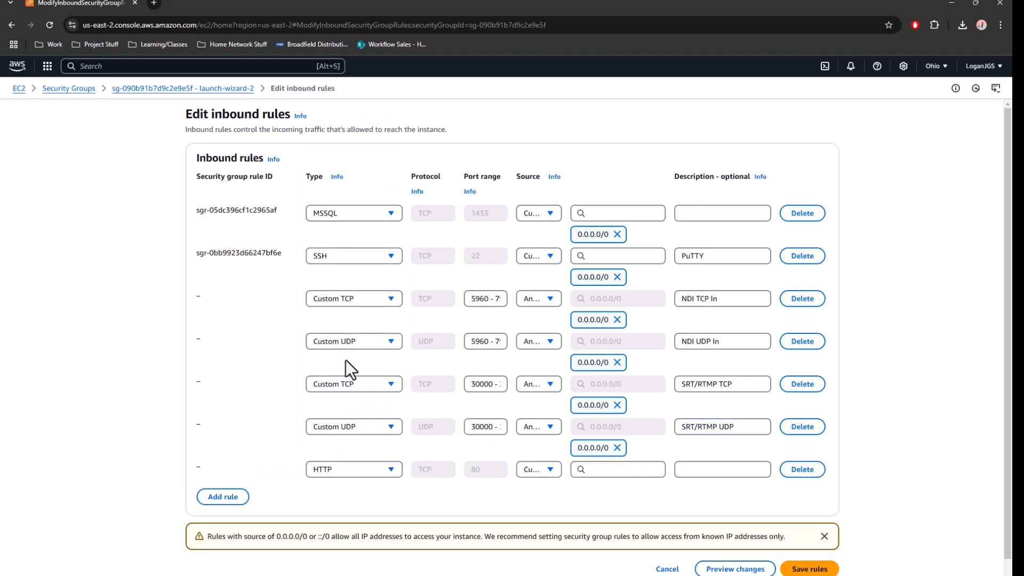
click(597, 472)
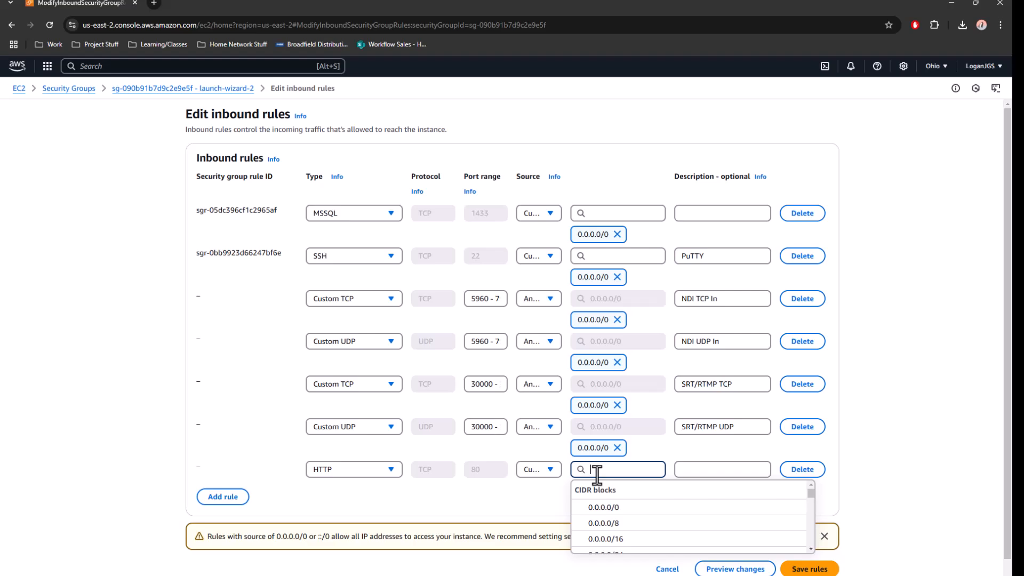
click(599, 507)
click(688, 470)
text(W)
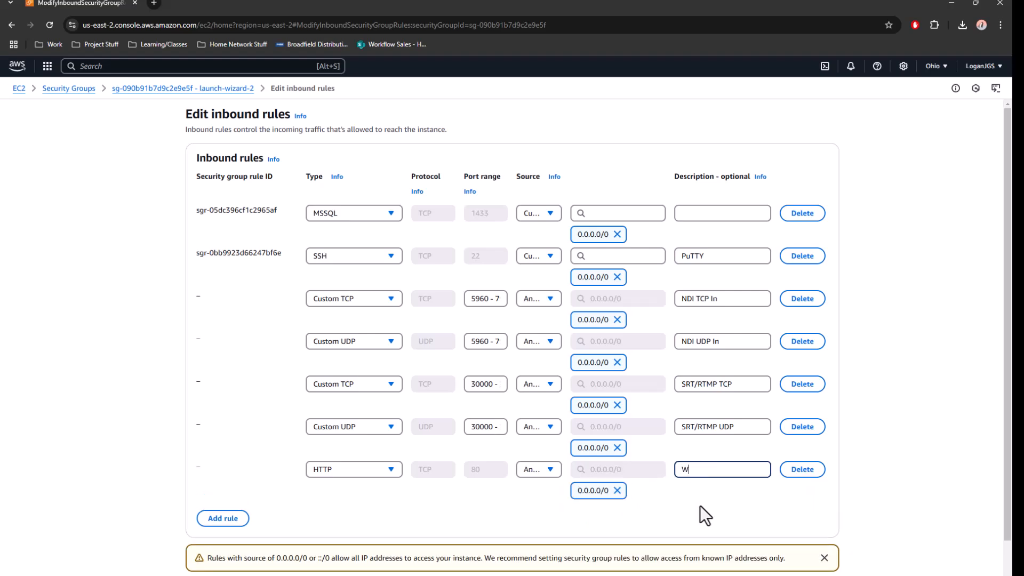
text(eb Access)
- Add a Custom TCP inbound rule for port 83 from source 0.0.0.0/0, described as Web Access
click(233, 519)
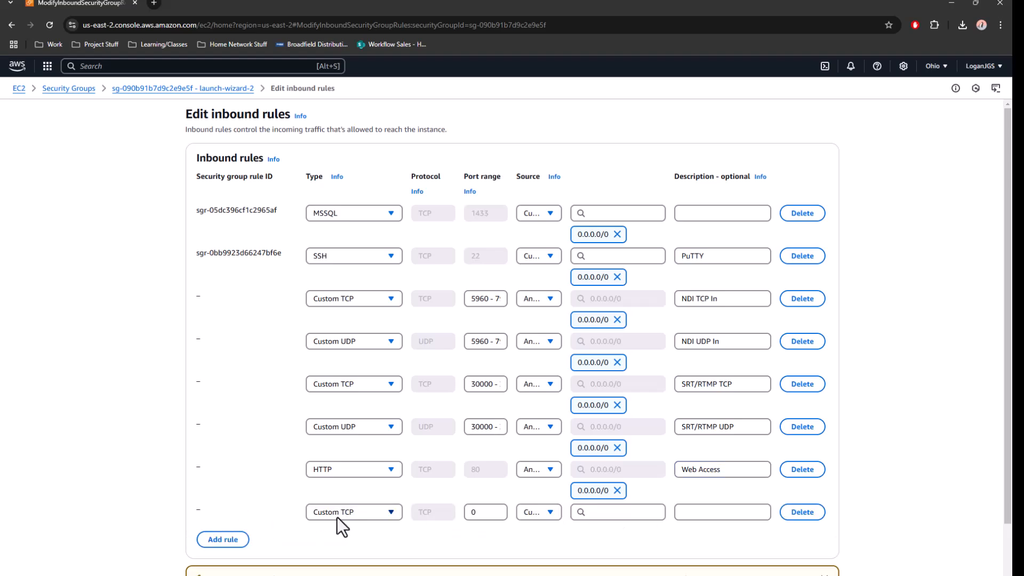
double_click(487, 512)
text(83)
click(602, 515)
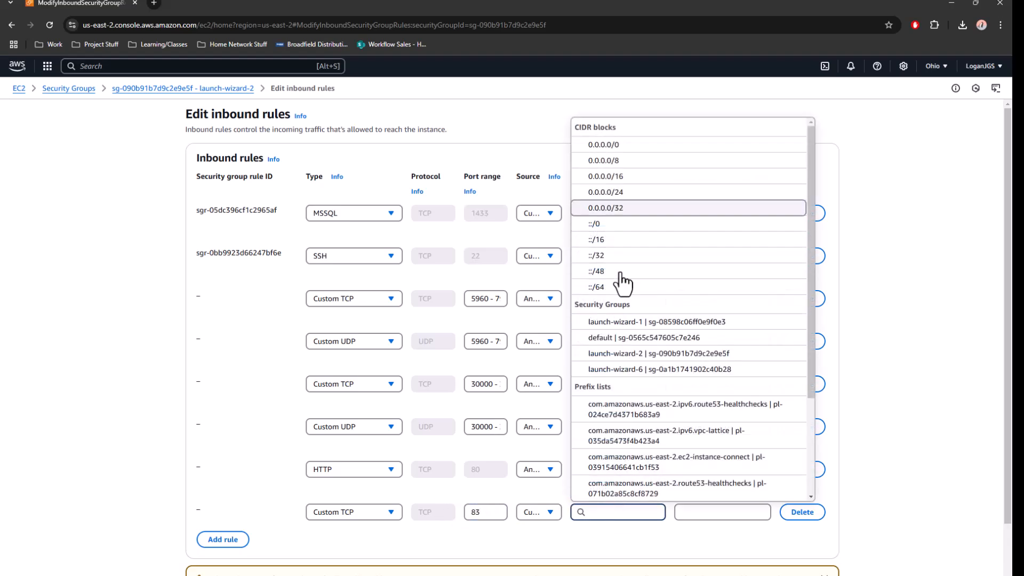
click(613, 145)
click(716, 512)
text(W)
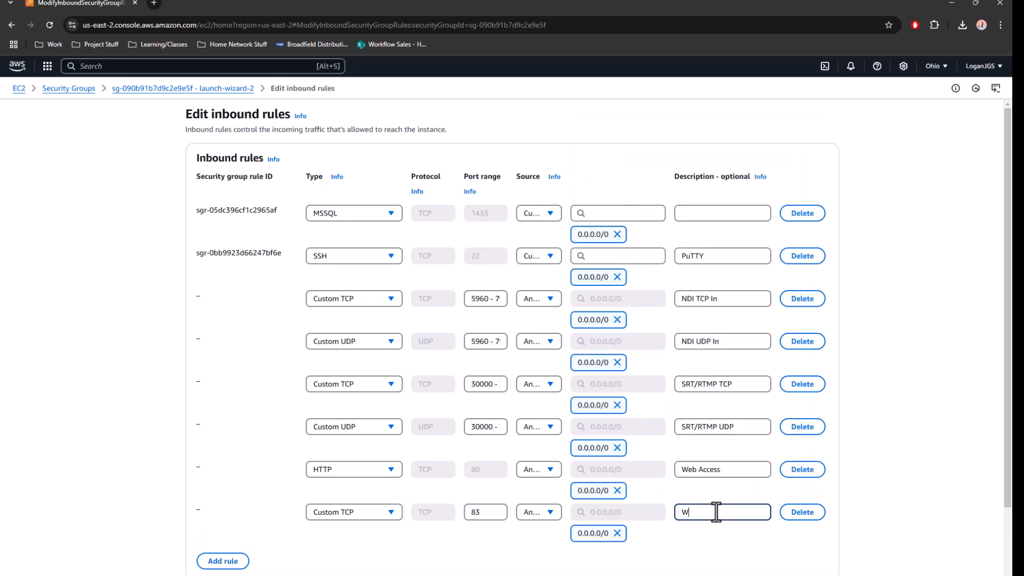
text(eb Access)
scroll(715, 512, down, 1)
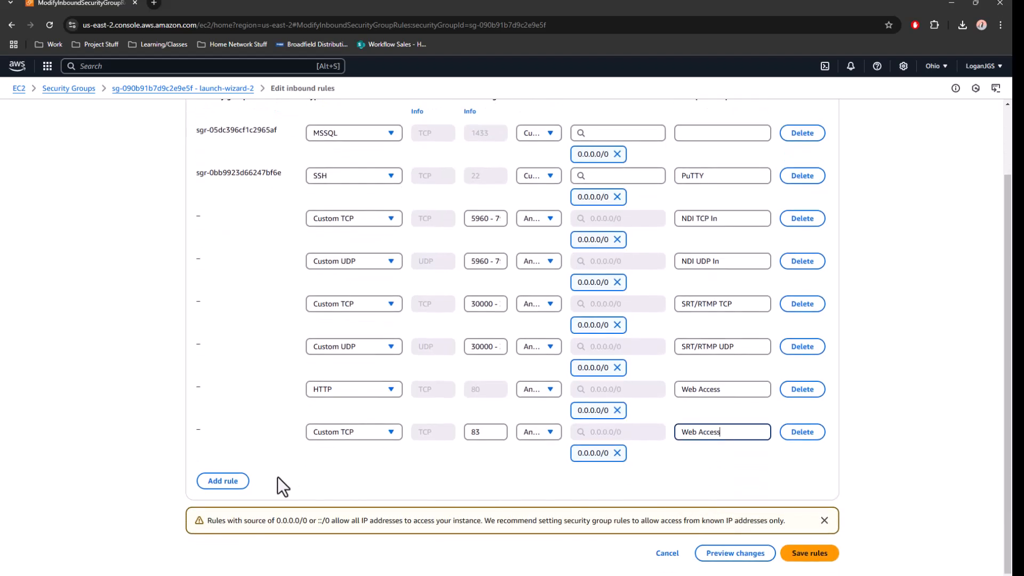
click(226, 482)
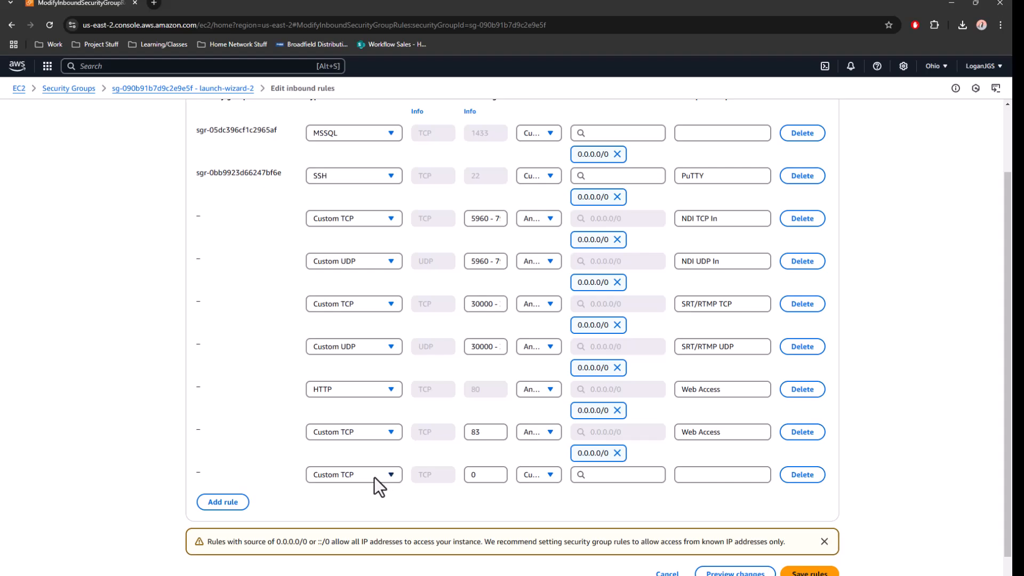
click(376, 478)
click(347, 170)
double_click(473, 475)
text(50000)
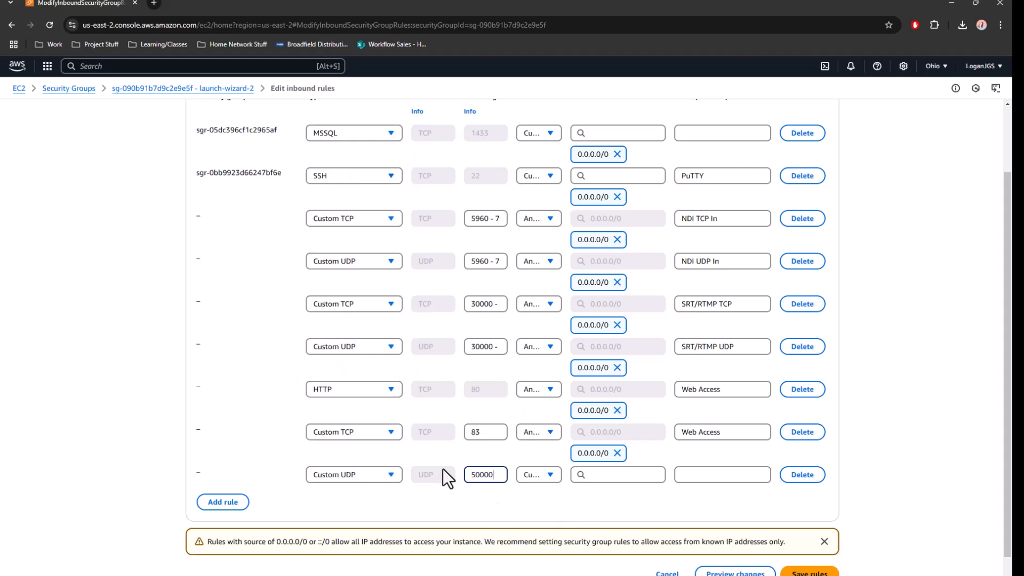
text(-5000)
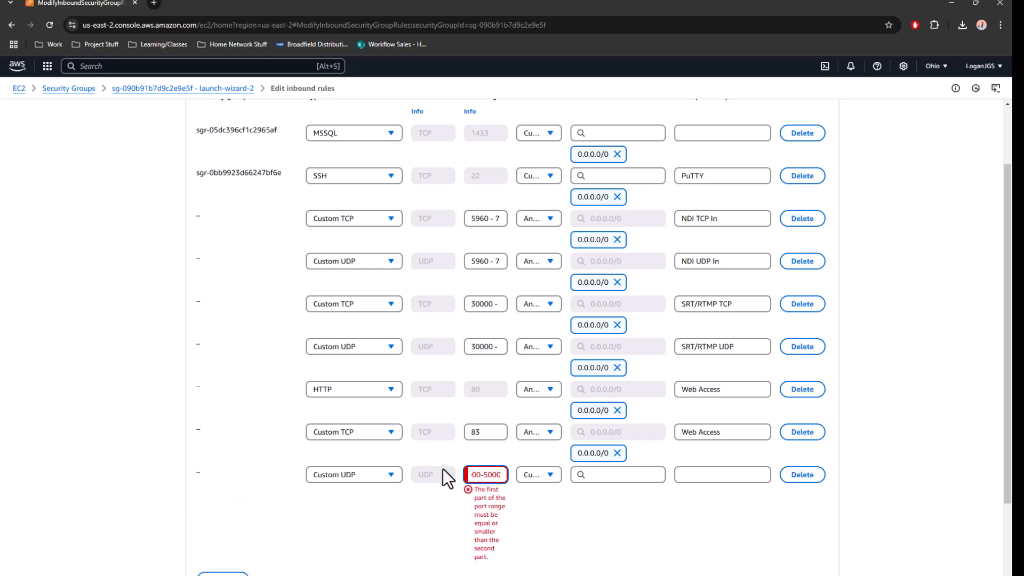
text(0)
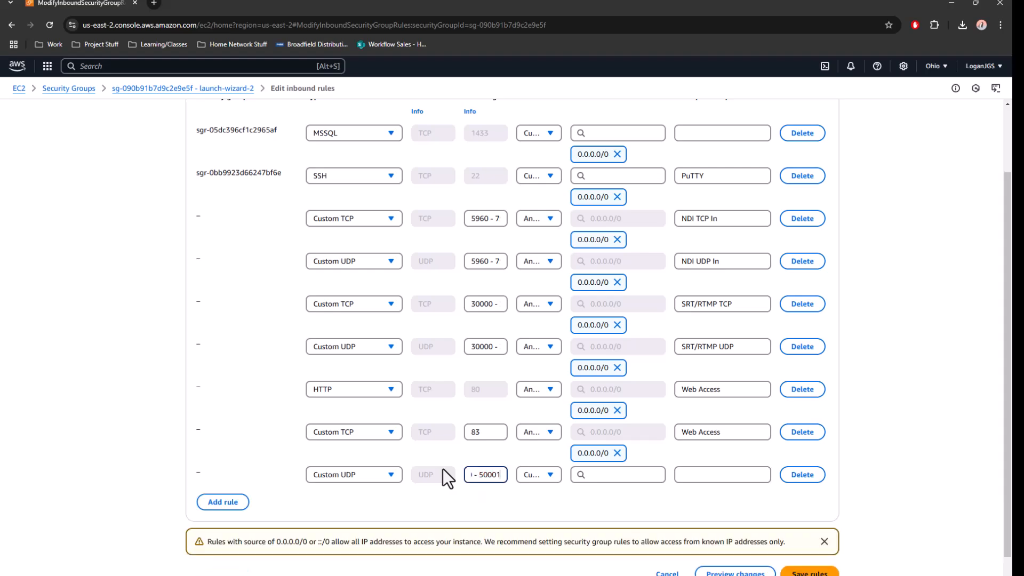
click(625, 474)
click(613, 513)
click(705, 474)
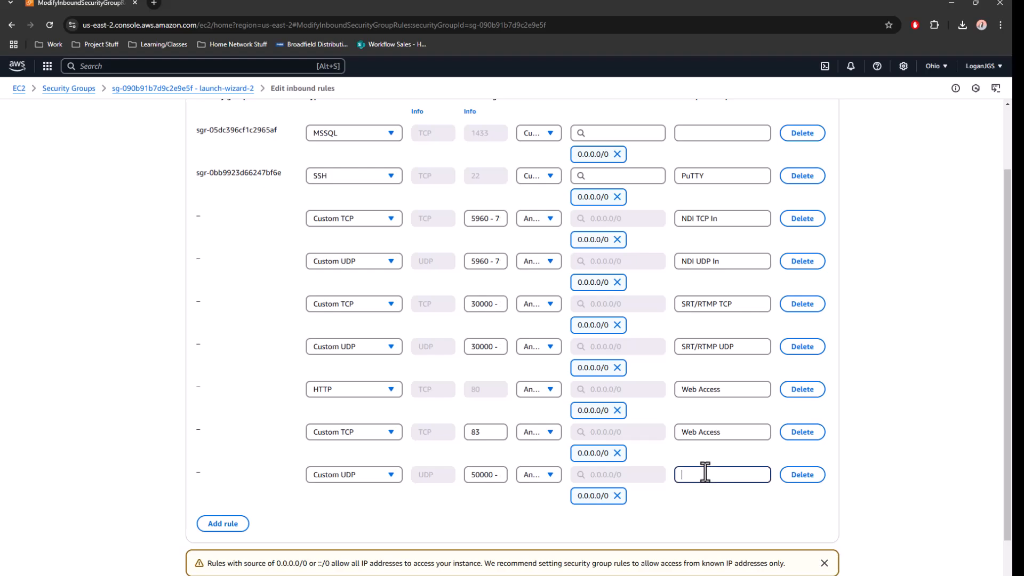
text(External Devices)
- Add a Custom UDP inbound rule for port 5353 from source 0.0.0.0/0, described as mDNS, and save the inbound rules
scroll(305, 482, down, 2)
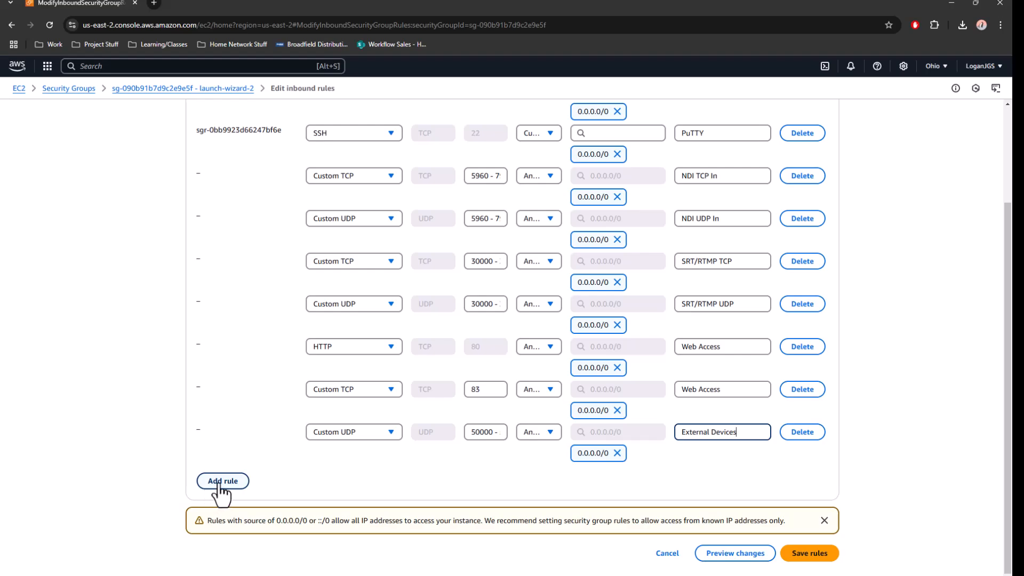
click(216, 482)
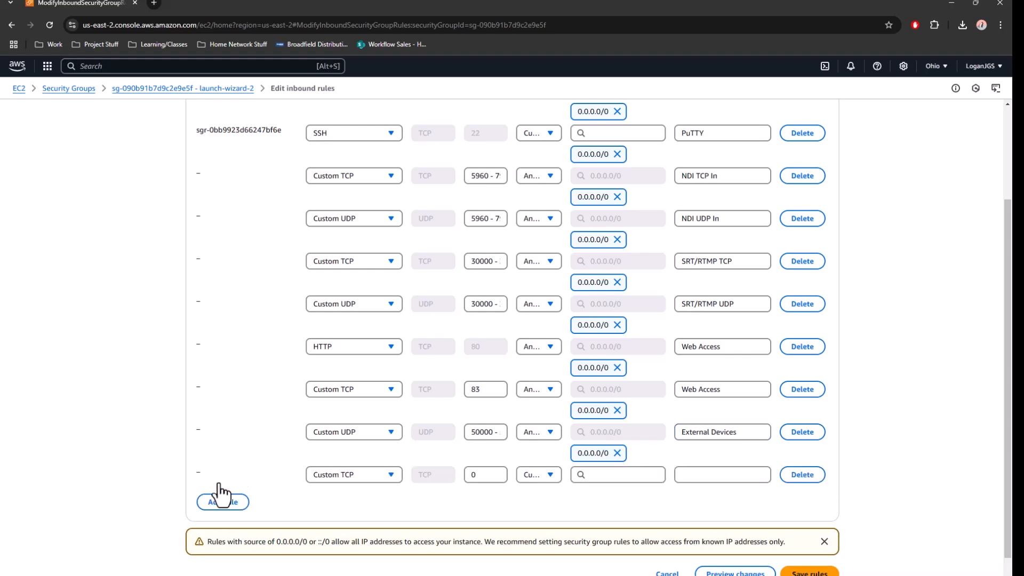
click(381, 475)
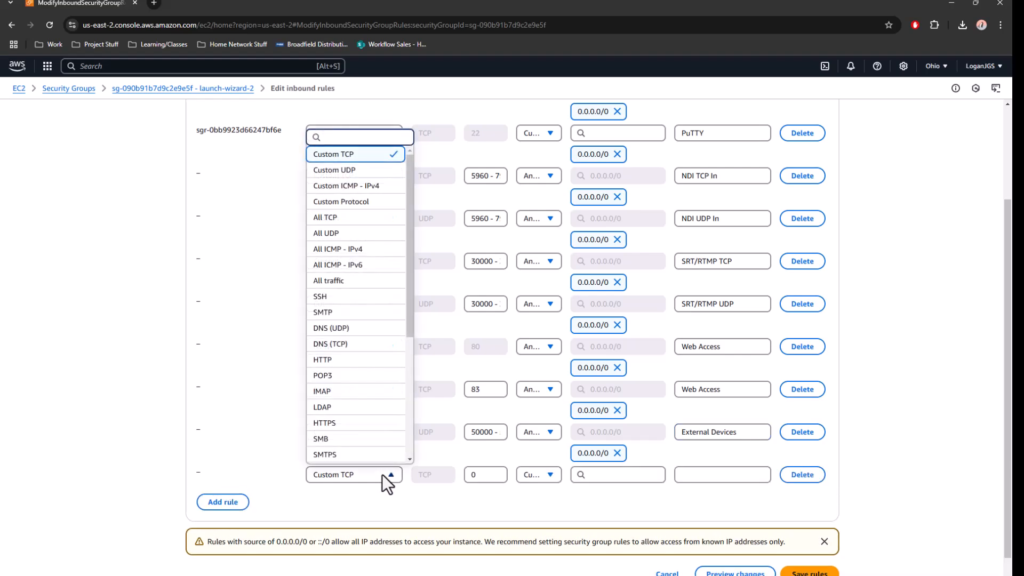
click(351, 172)
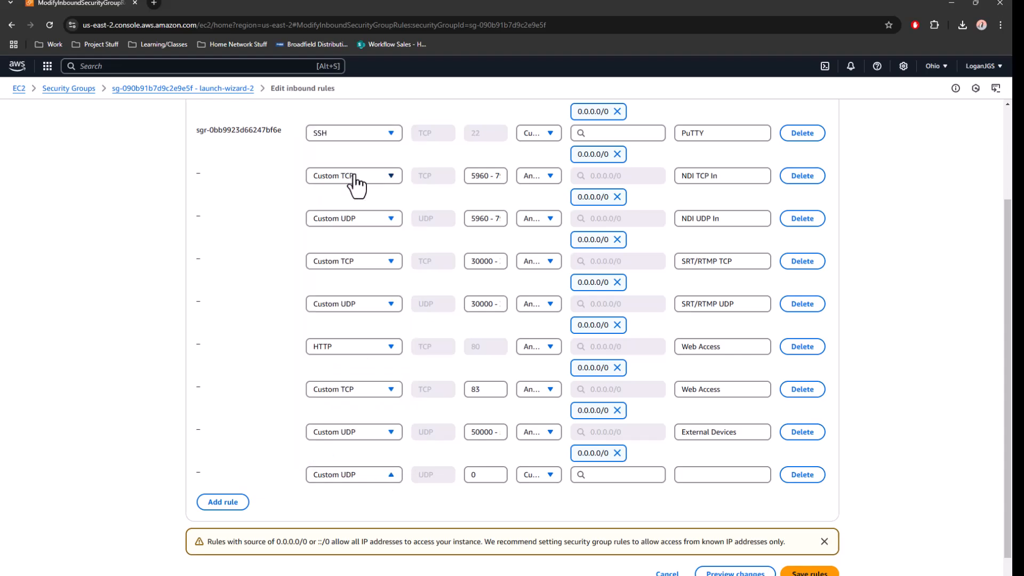
double_click(483, 472)
text(5353)
click(619, 474)
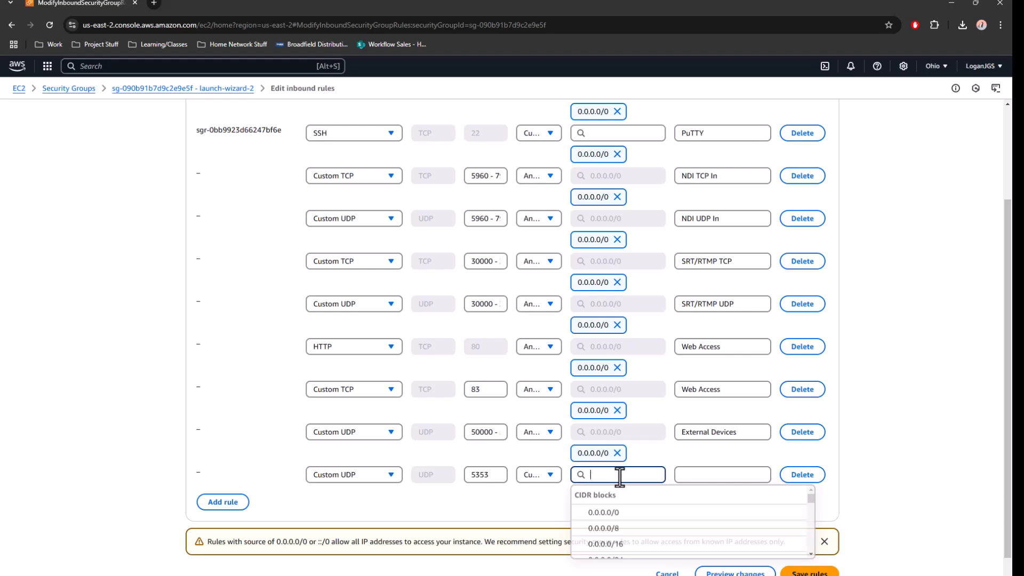
click(615, 517)
click(689, 474)
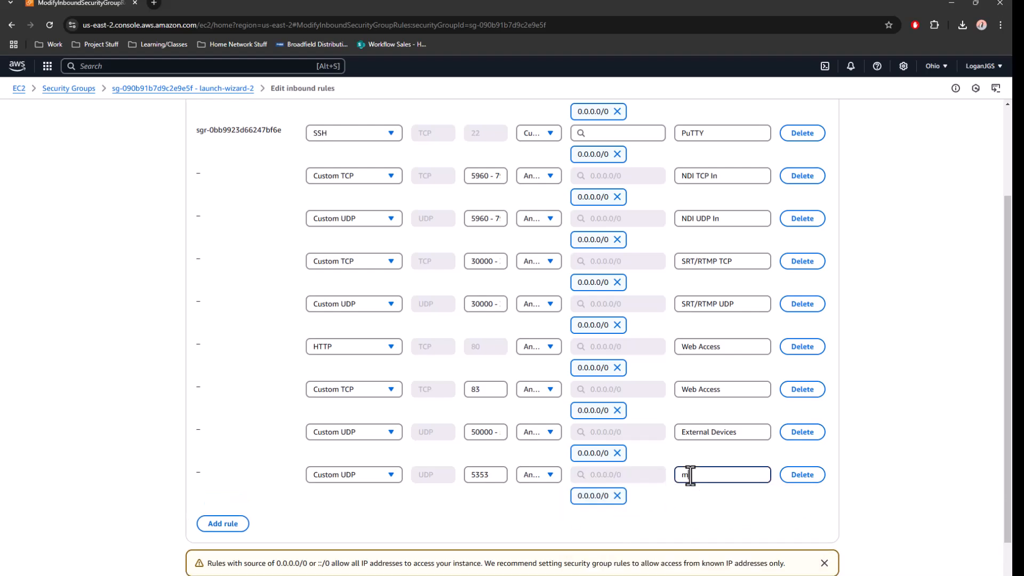
text(mDNS)
click(771, 504)
scroll(595, 327, down, 1)
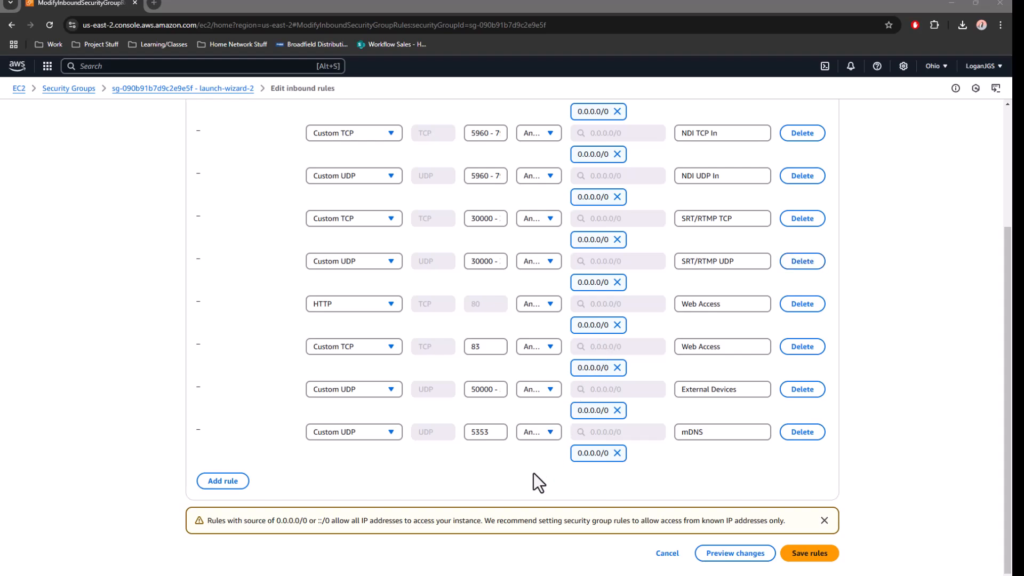
click(823, 556)
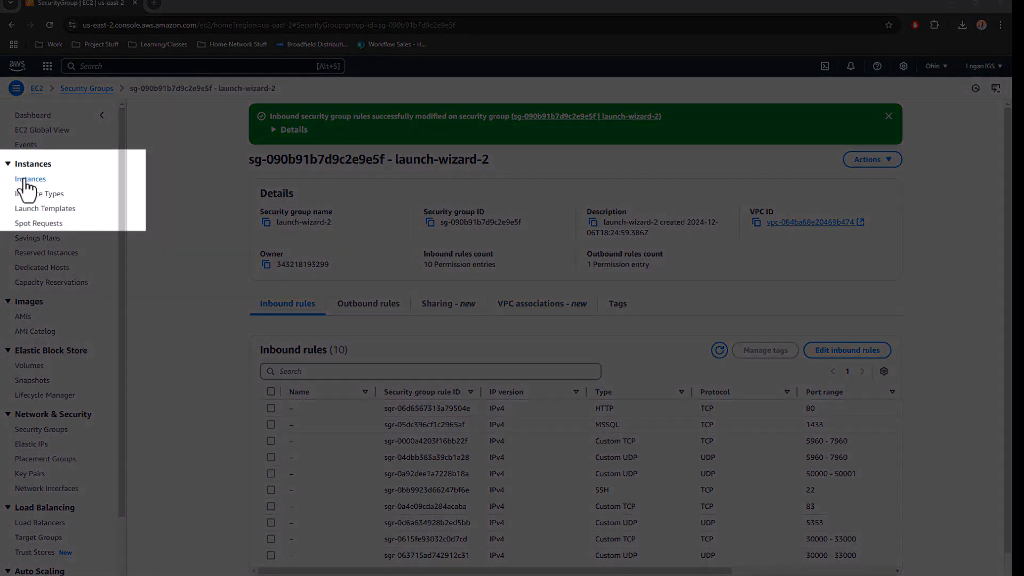
- Open a terminal session to the Kiloview Server instance through EC2 Instance Connect with the username ubuntu
click(24, 180)
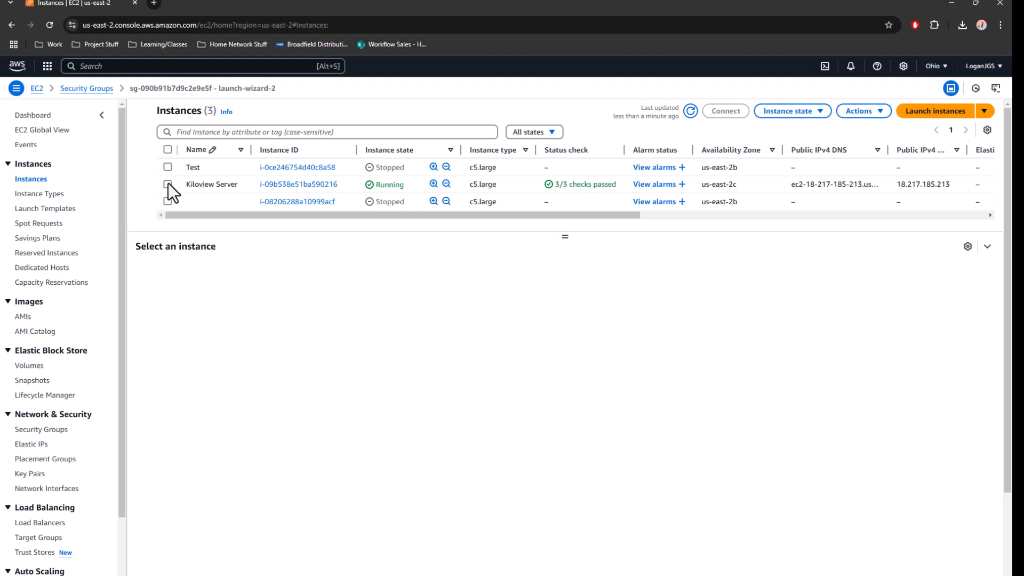
click(168, 183)
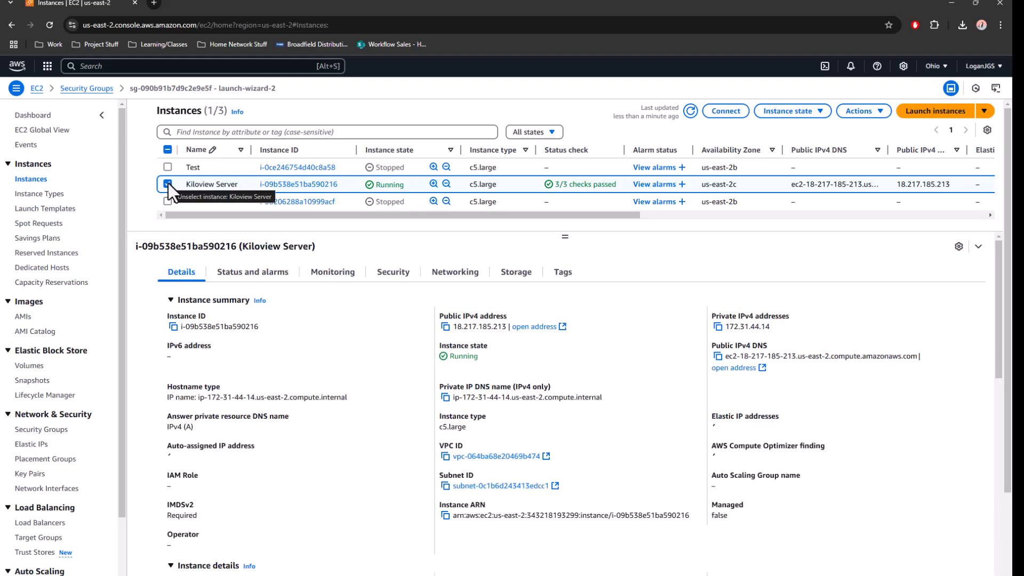
click(735, 119)
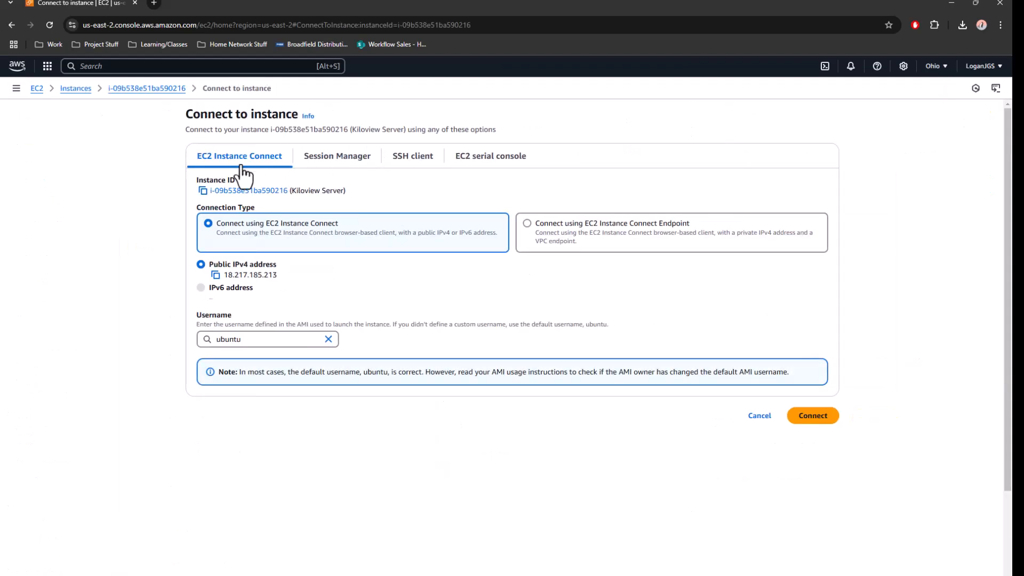
click(816, 419)
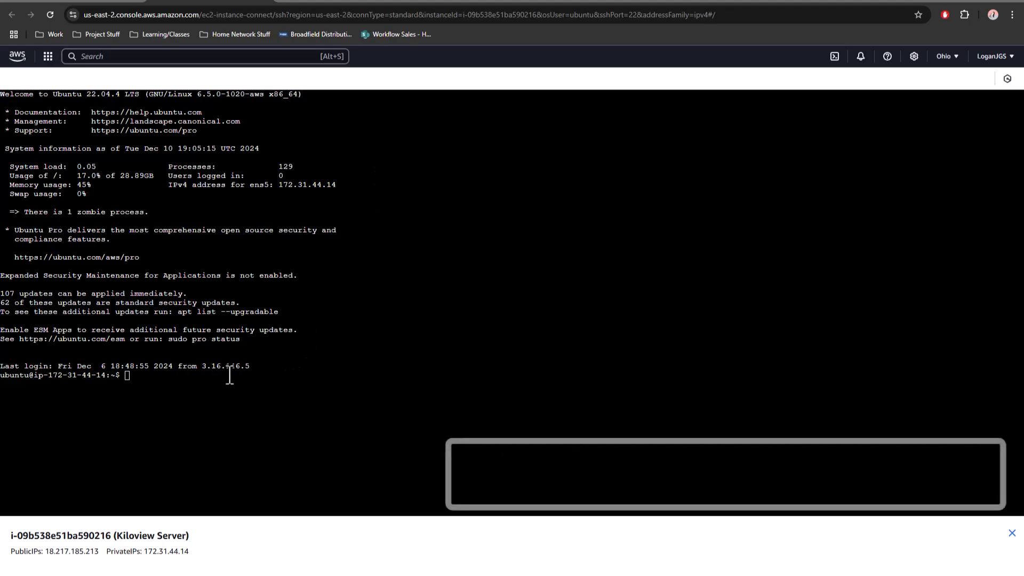
- Switch to the root user with sudo su and refresh the package lists with apt update
text(sudo su)
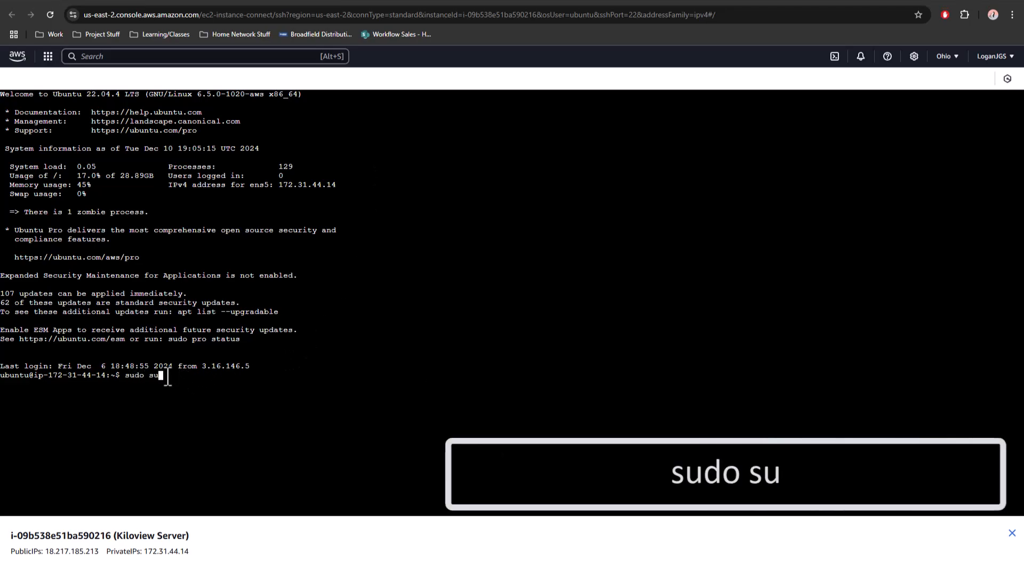
key(Return)
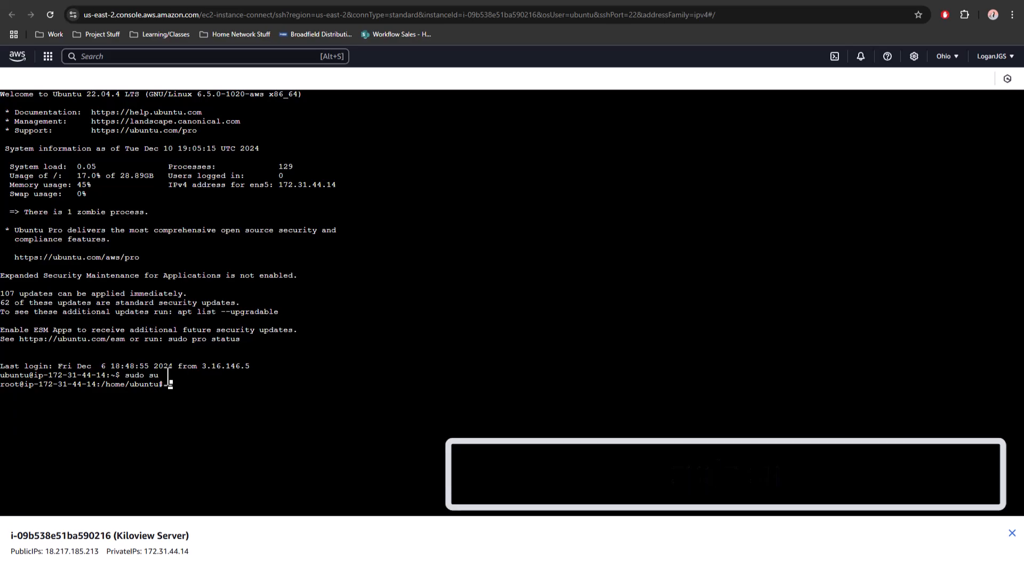
text(apt update)
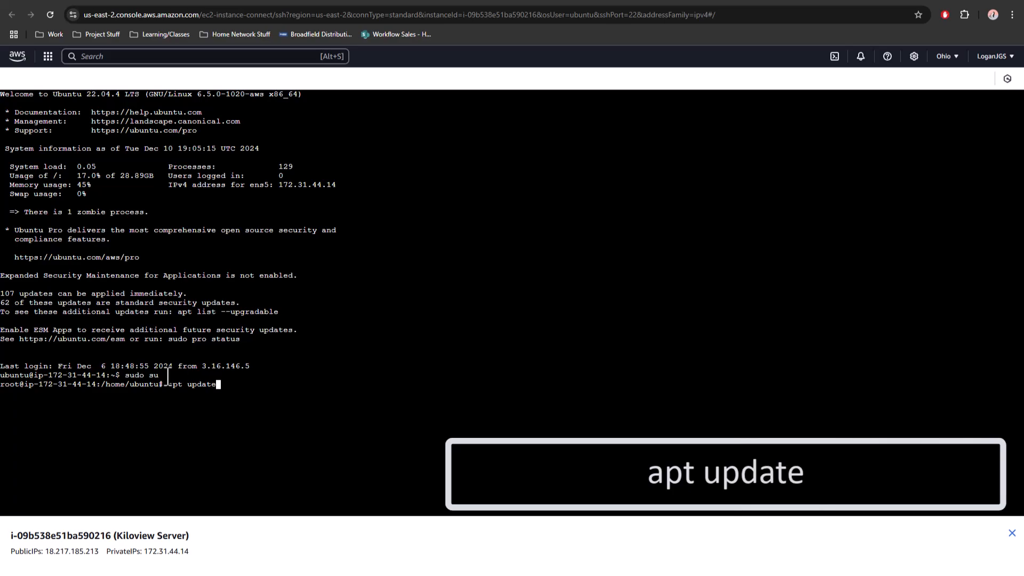
key(Return)
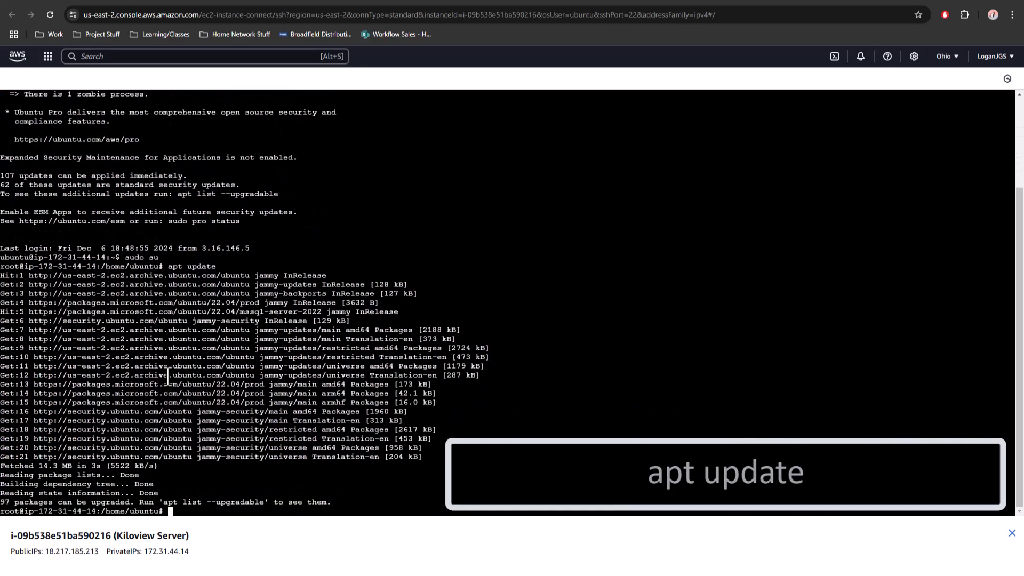
- Upgrade the installed packages with apt-get upgrade, agreeing to continue and accepting the msodbcsql18 license terms
text(apt)
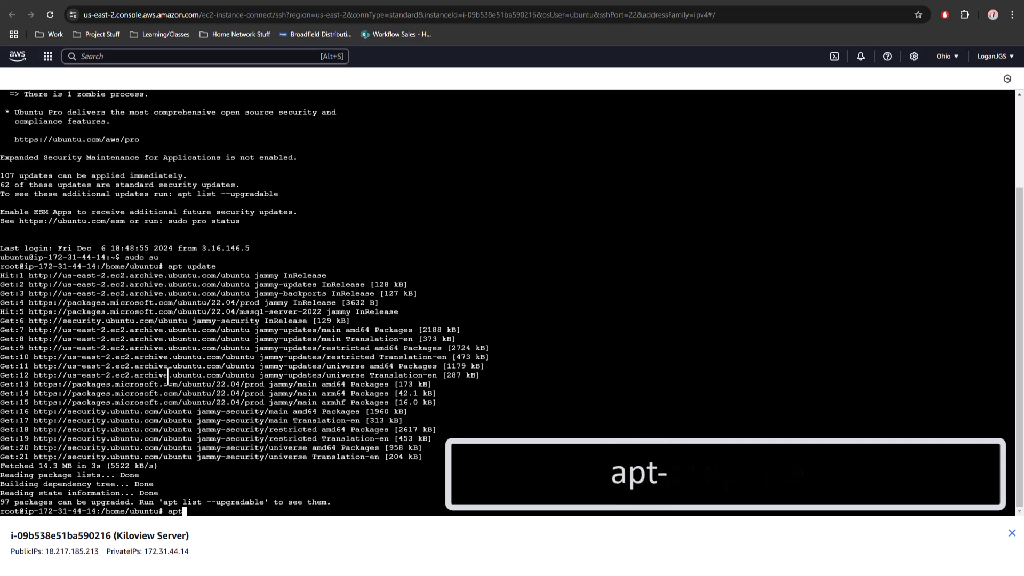
text(-get up)
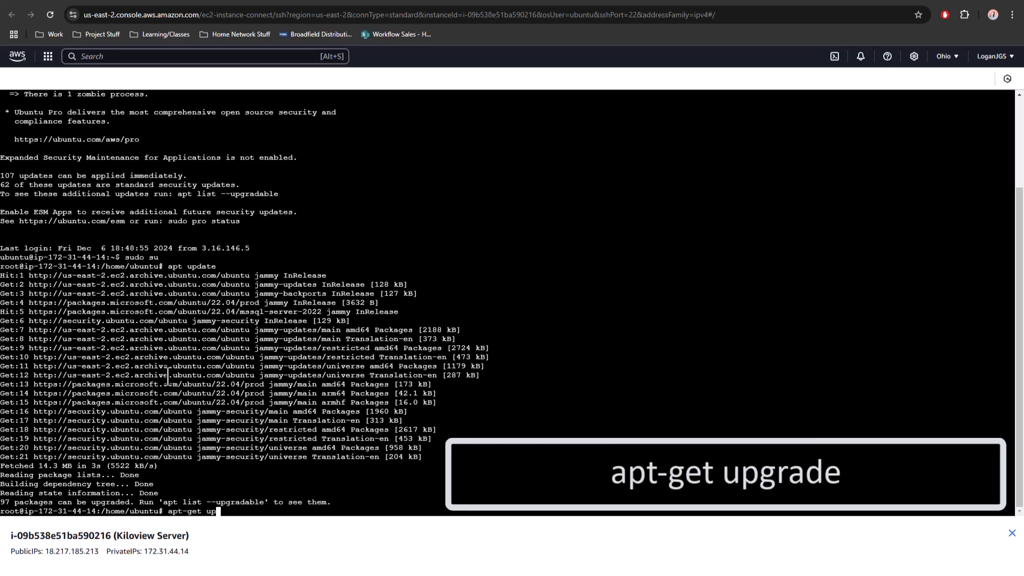
text(grade)
key(Return)
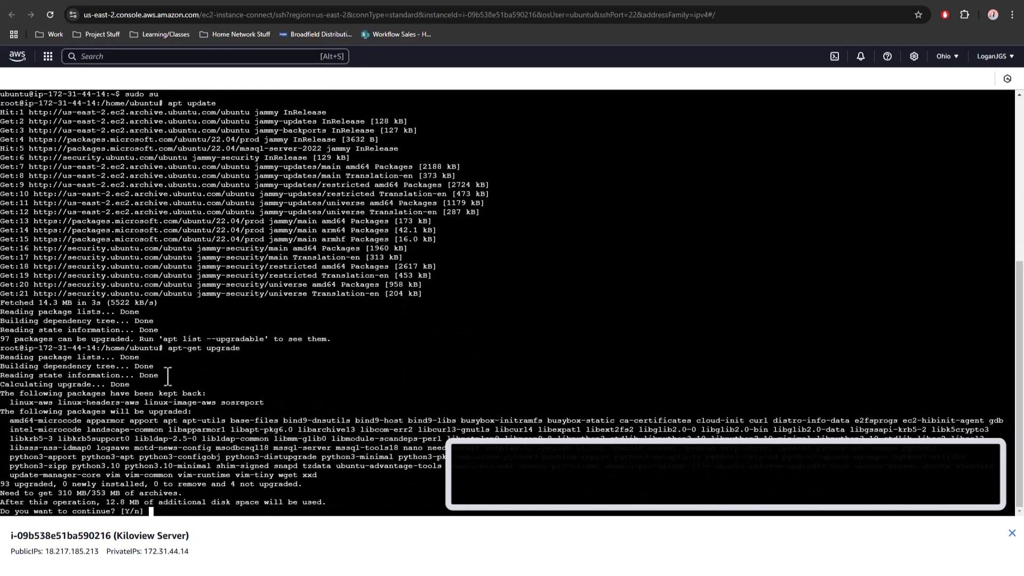
text(y)
key(Return)
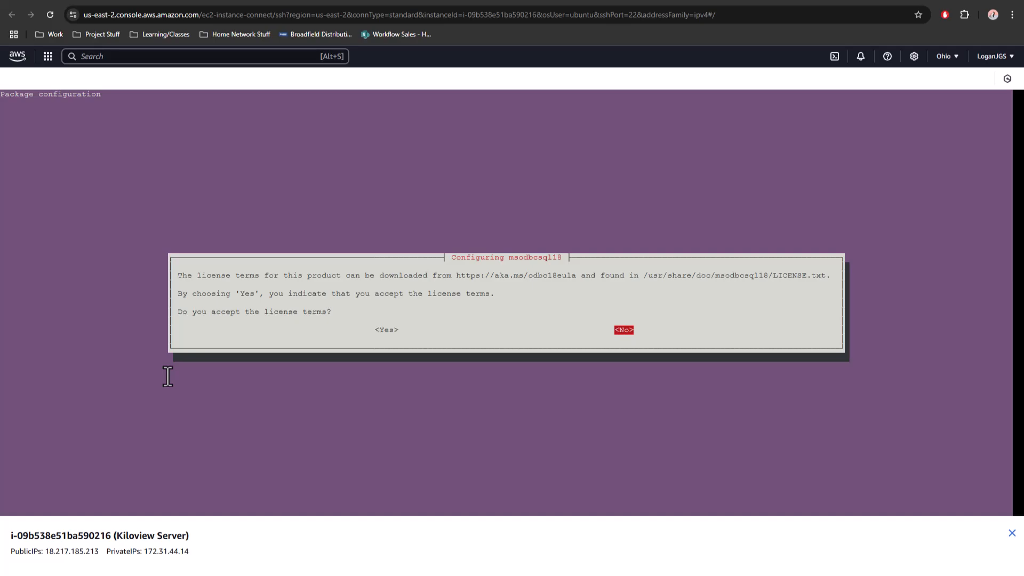
key(Left)
key(Return)
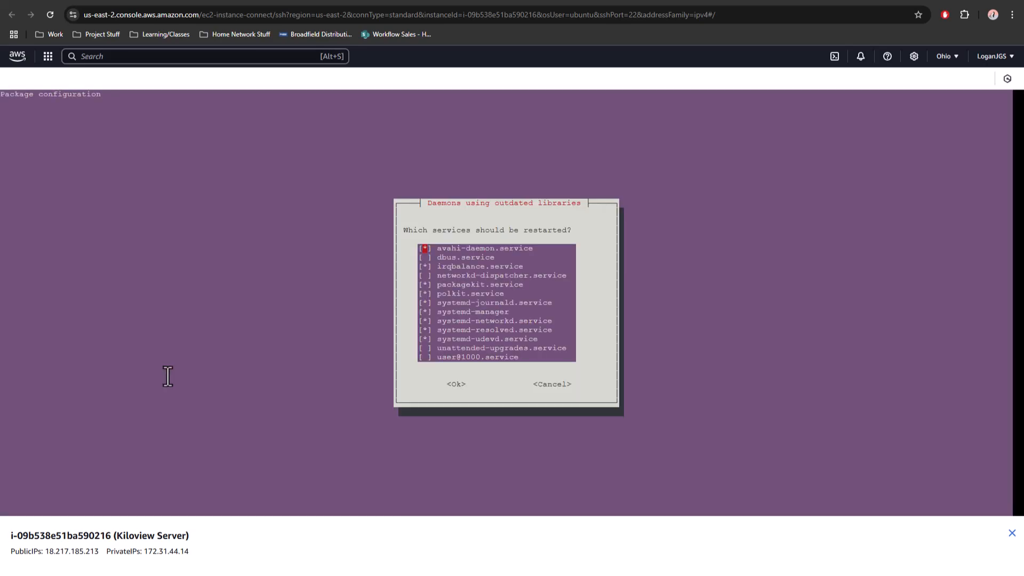
- Accept the preselected services for restart in the prompt about daemons using outdated libraries
key(Down)
key(Down)
key(Down)
key(Down)
key(Down)
key(Down)
key(Down)
key(Down)
key(Down)
key(Down)
key(Down)
key(Down)
key(Return)
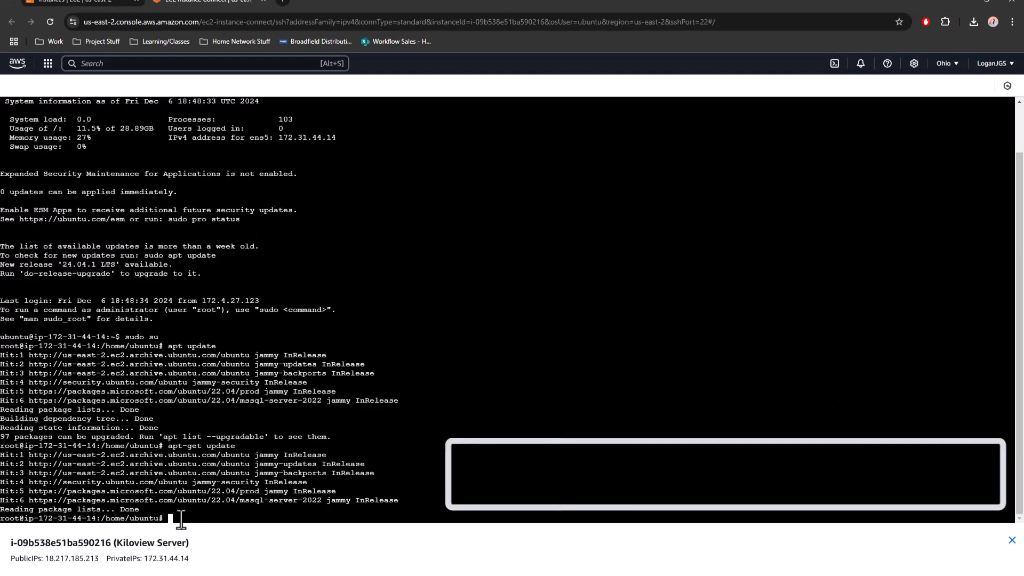
- Install Docker with the command apt install docker.io -y
text(apt)
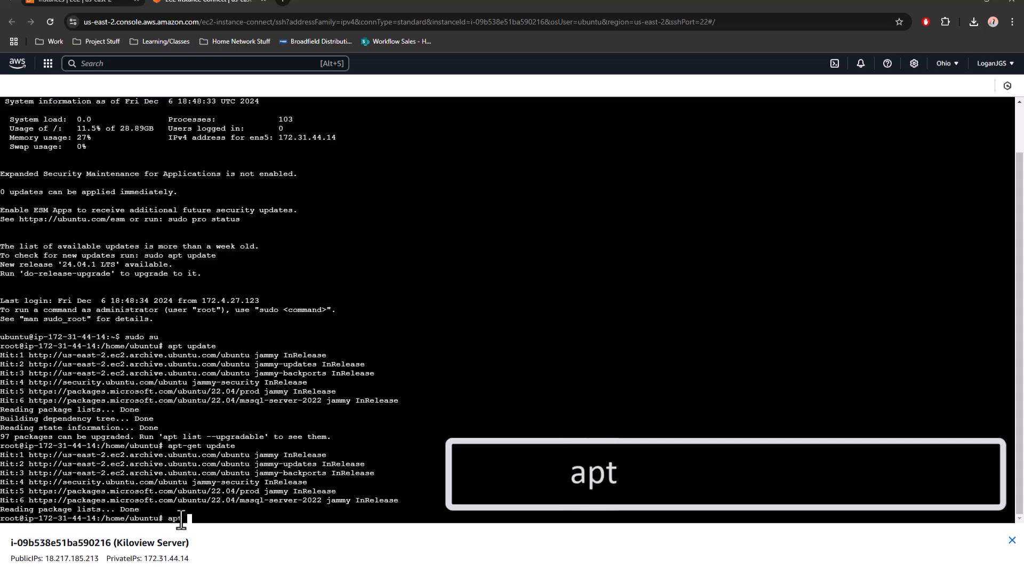
text( install )
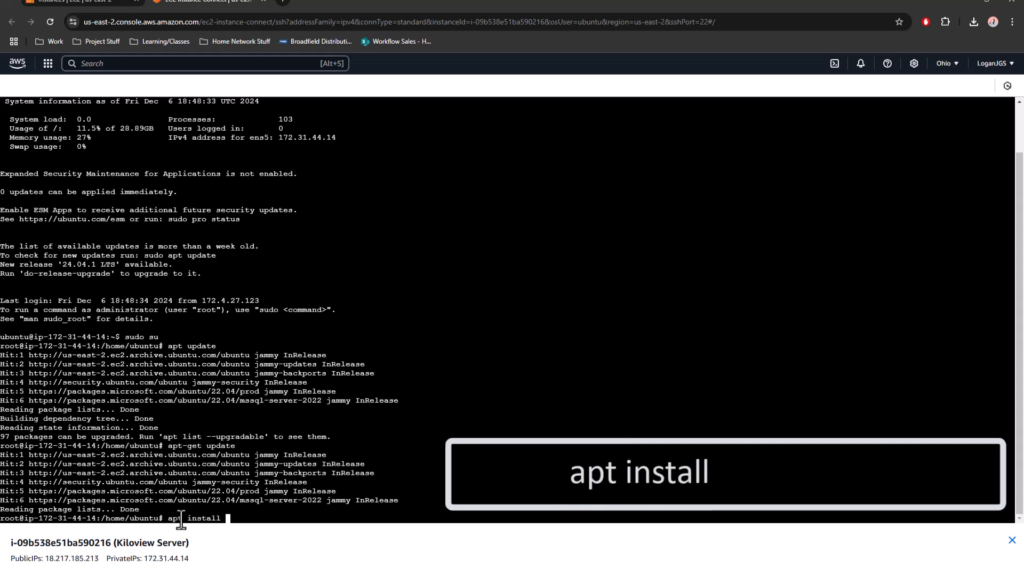
text(docker)
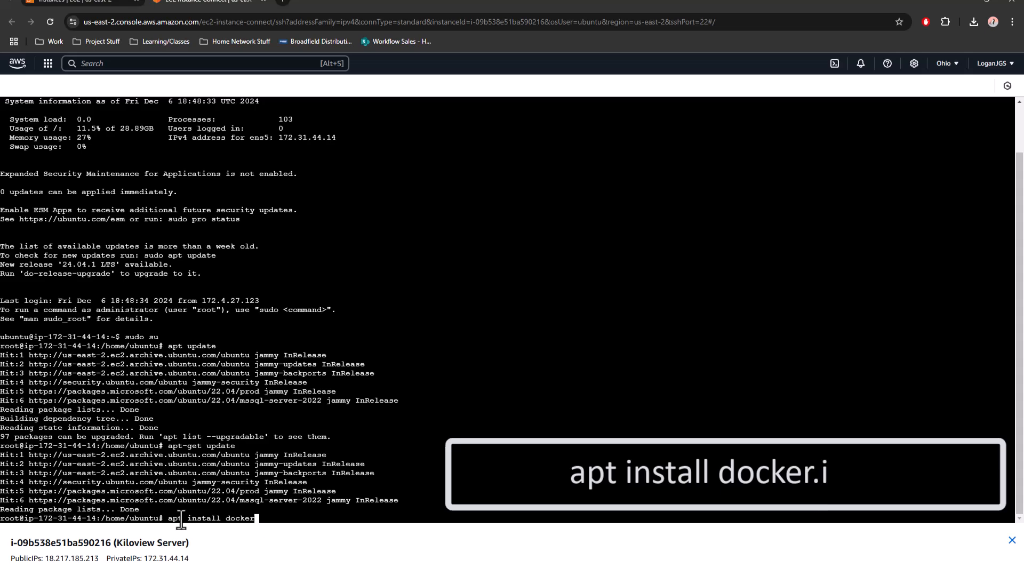
text(.io -y)
key(Return)
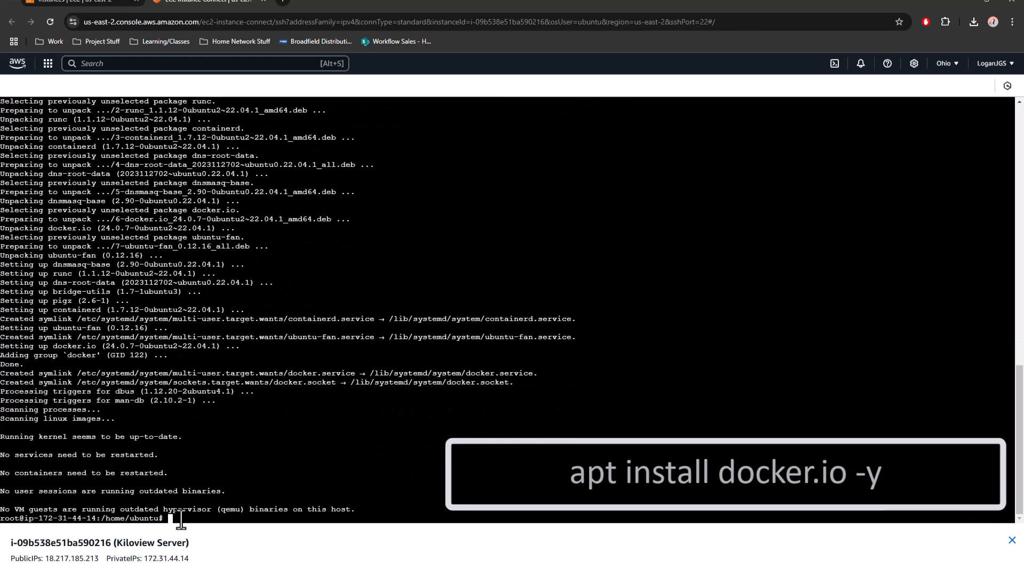
- Check the installed Docker client and server versions with docker version
text(d)
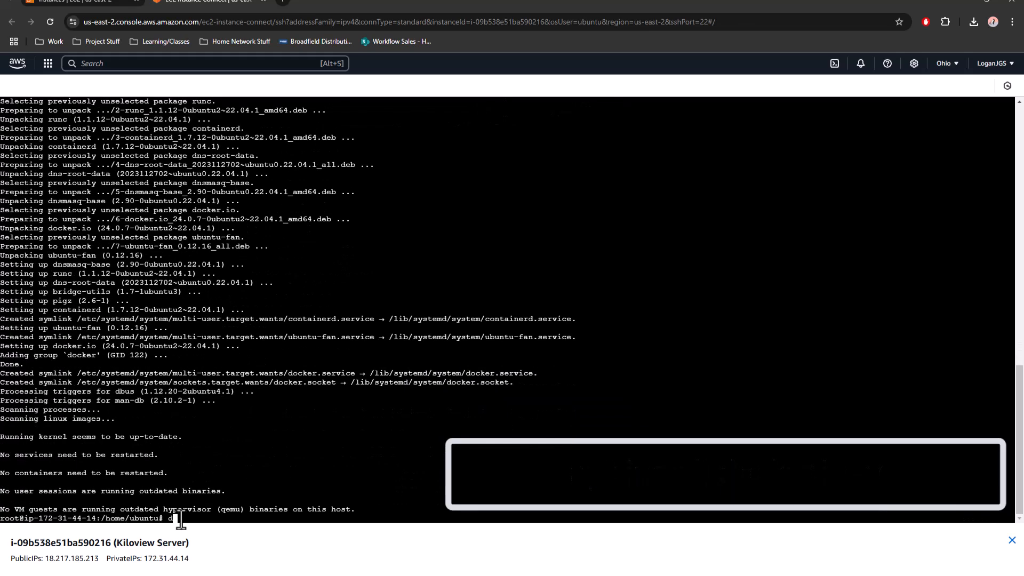
text(ocker version)
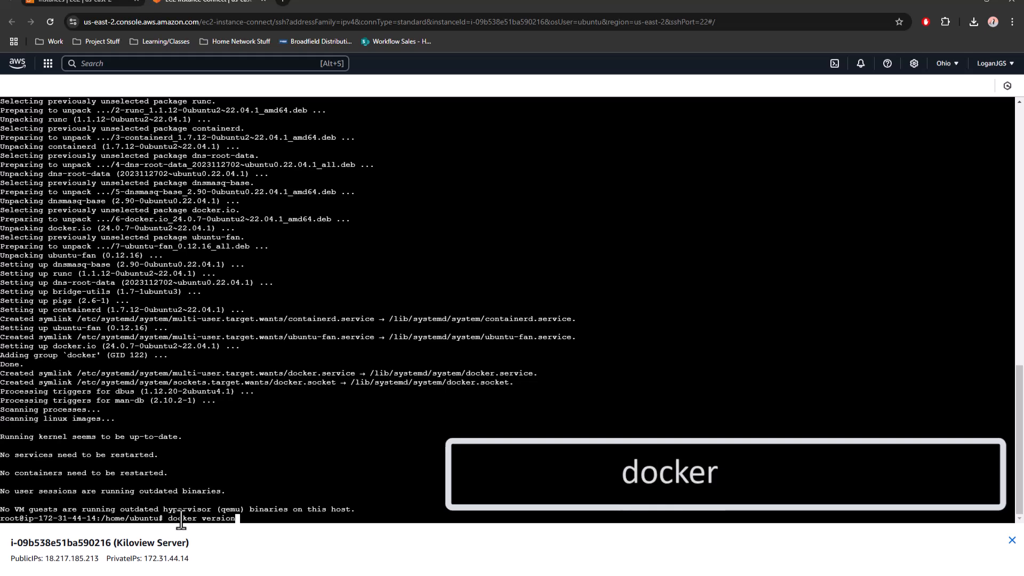
key(Return)
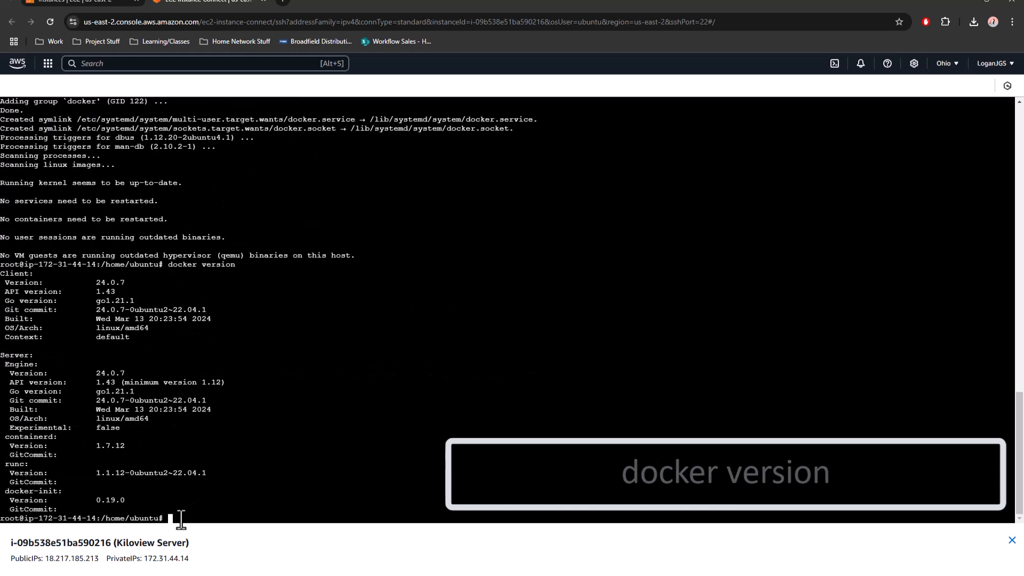
- Start the Docker service with the command systemctl start docker
text(sy)
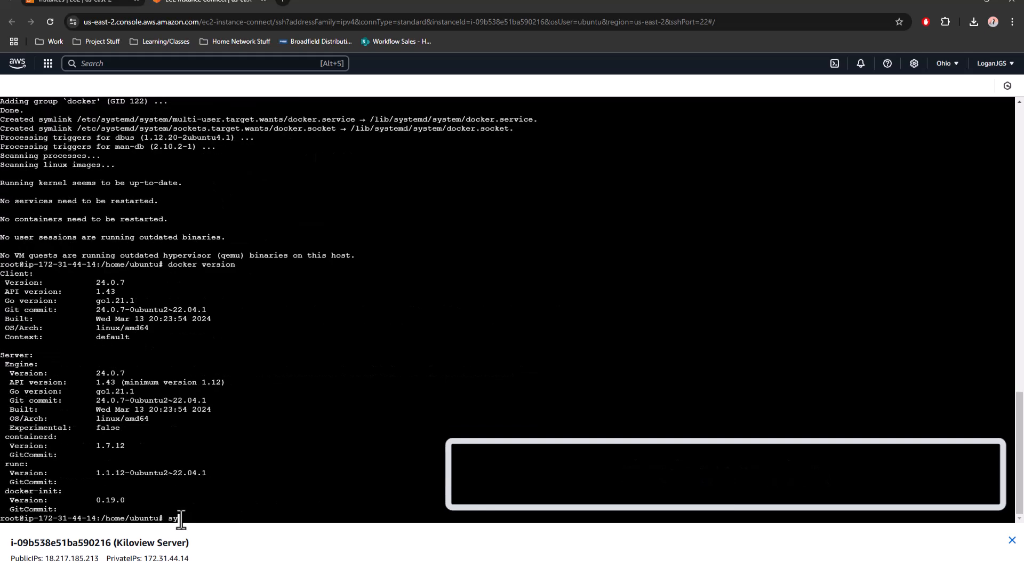
text(stemctl )
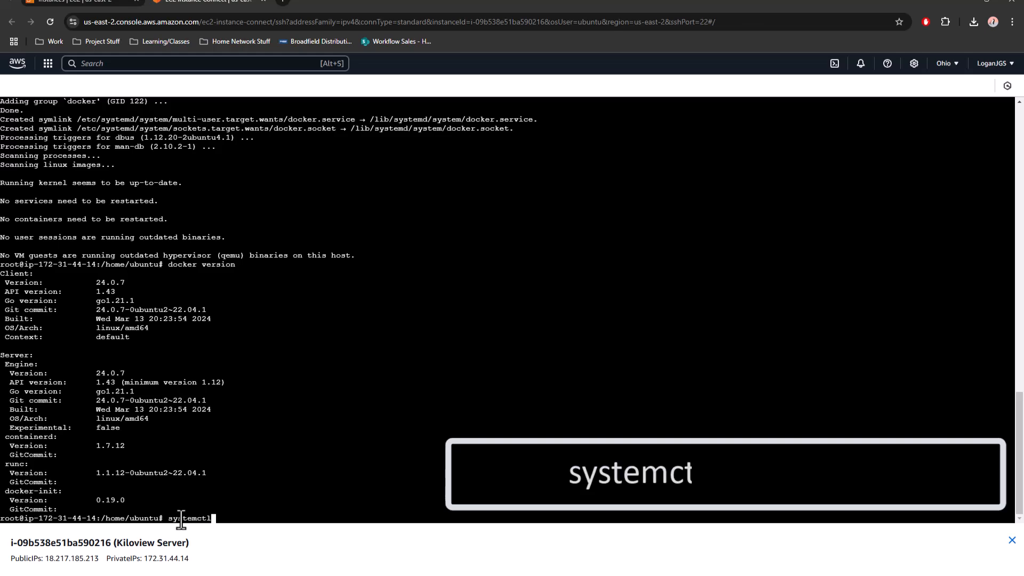
text(start c)
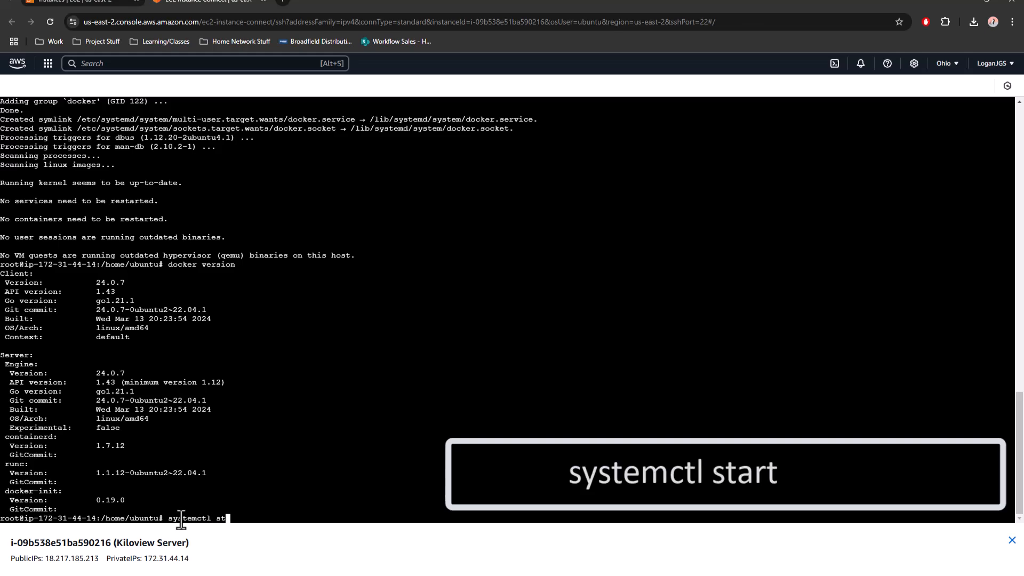
text(cker)
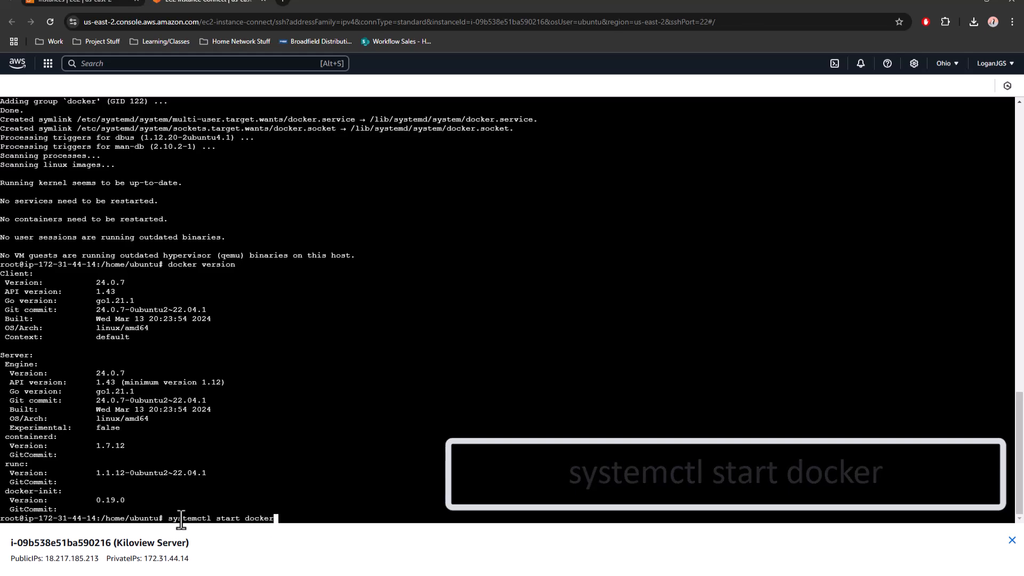
key(Return)
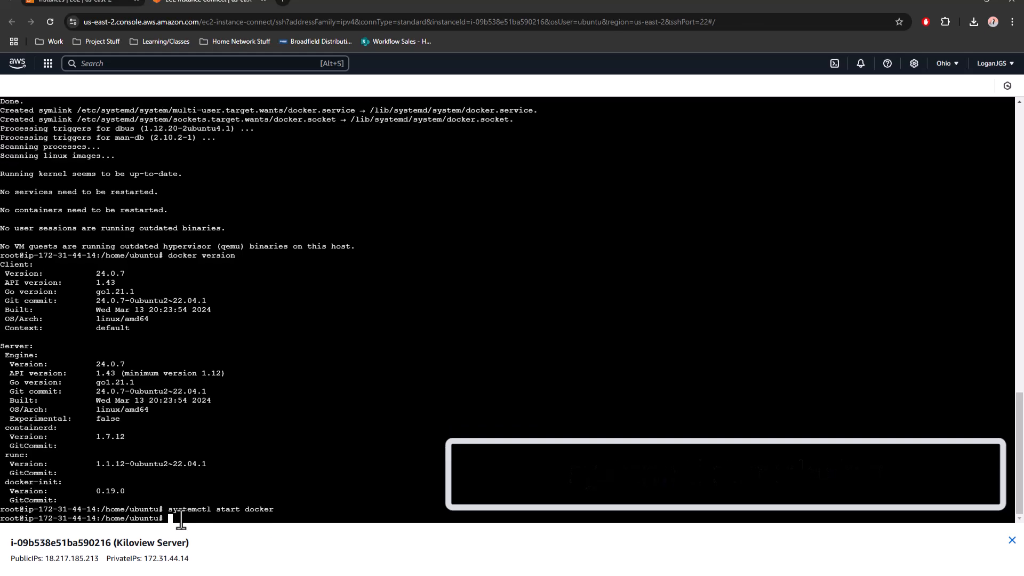
- Enable Docker to start at boot with the command systemctl enable docker.service
text(syste)
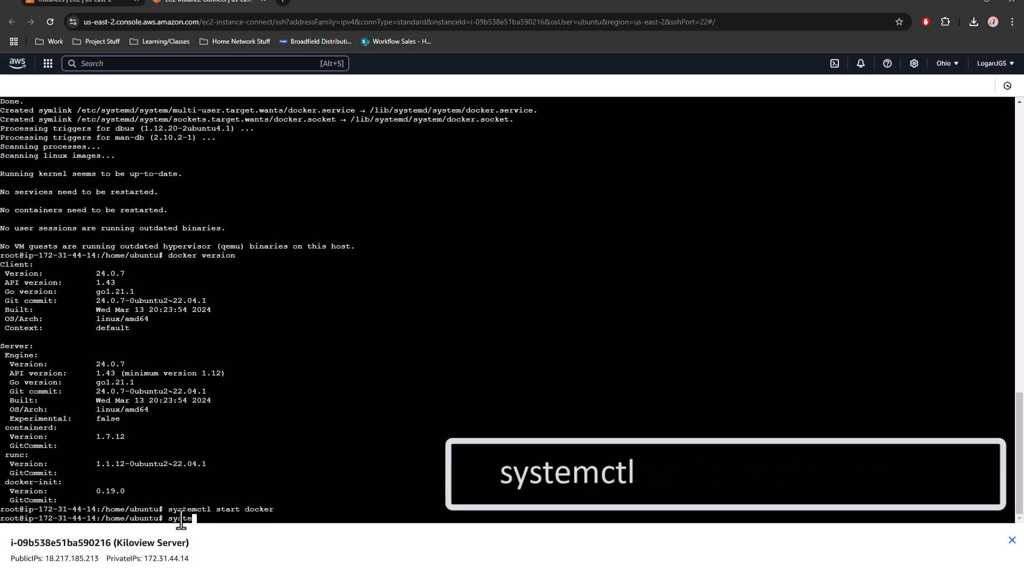
text(mctl e)
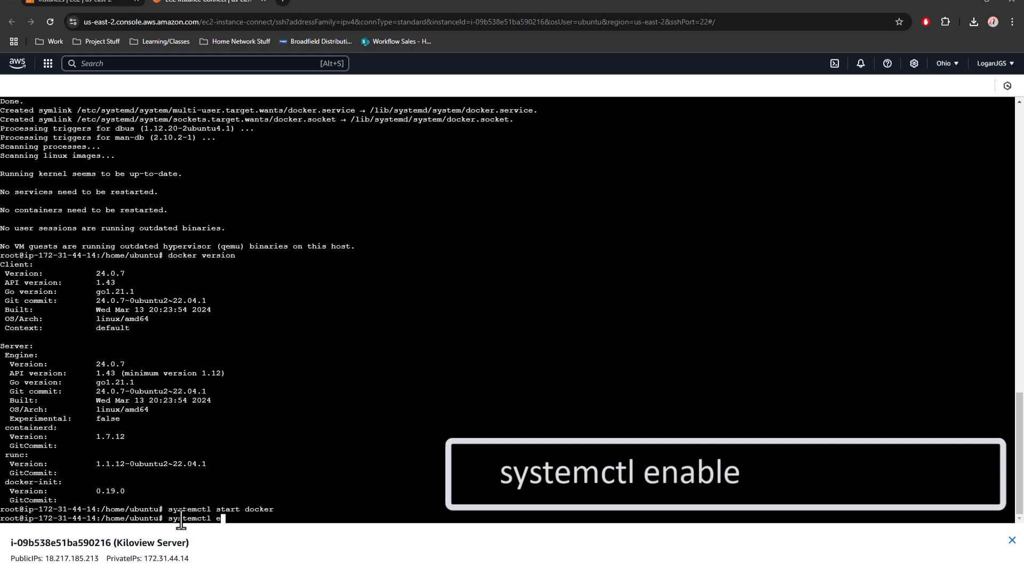
text(nable do)
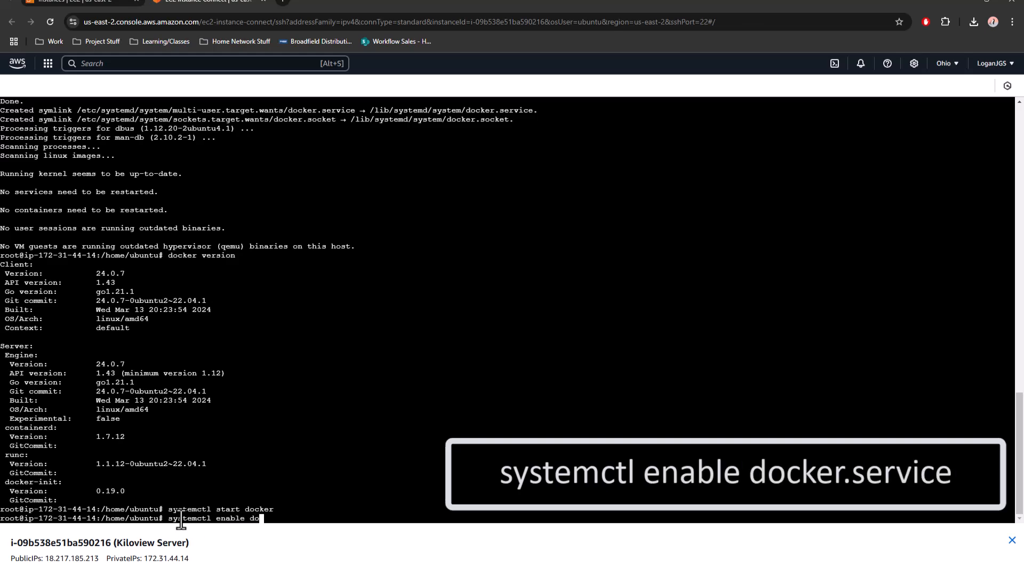
text(cker.service)
key(Return)
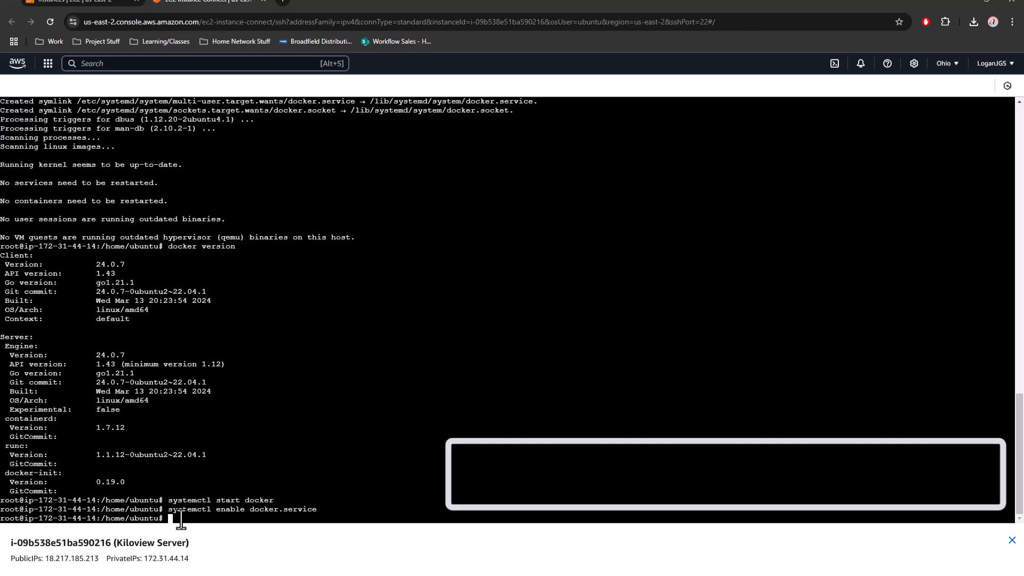
- List the running Docker containers with docker ps
text(dock)
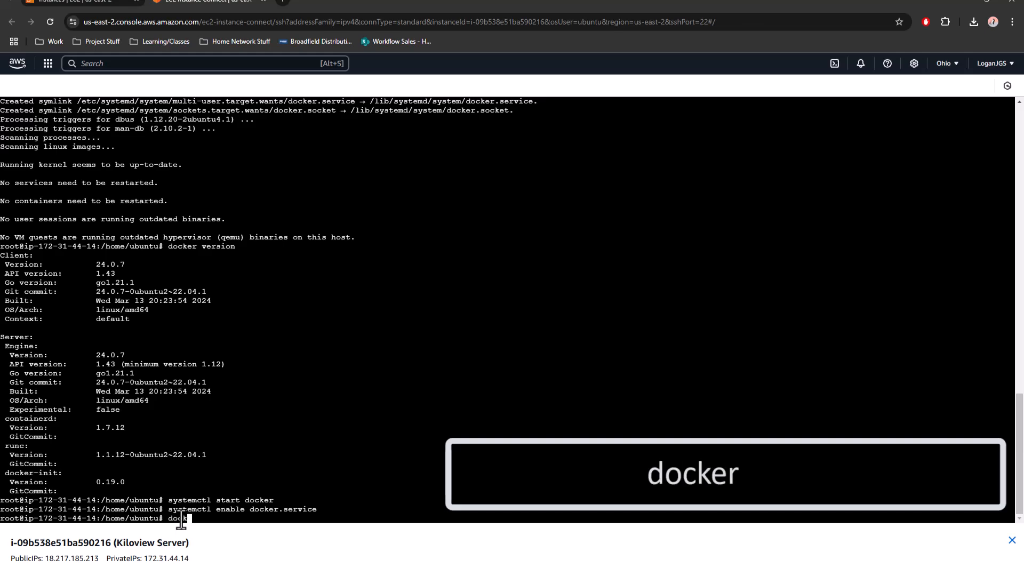
text(er ps)
key(Return)
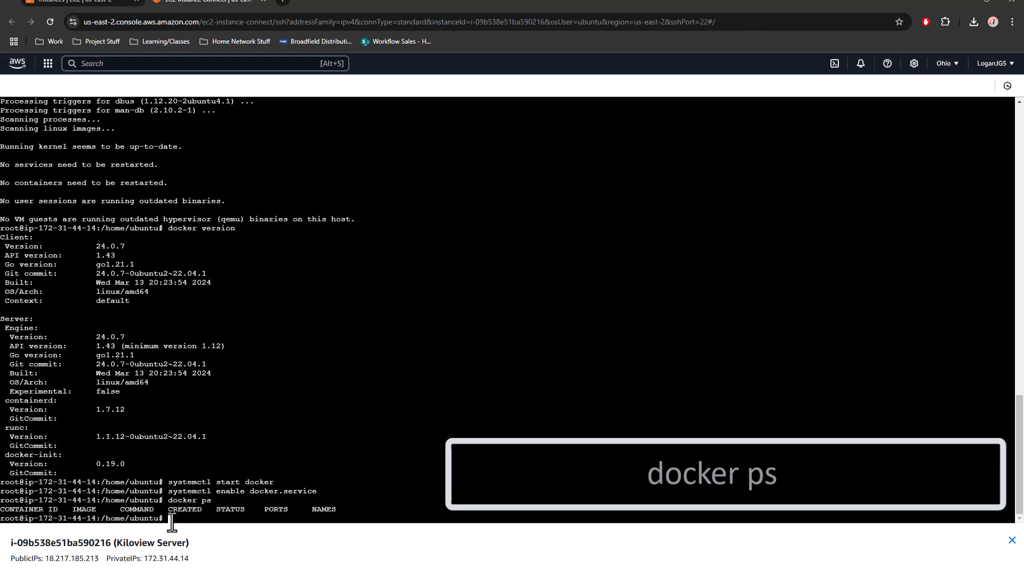
- Install the Avahi service with apt install avahi-daemon and agree to continue the installation
text(ap)
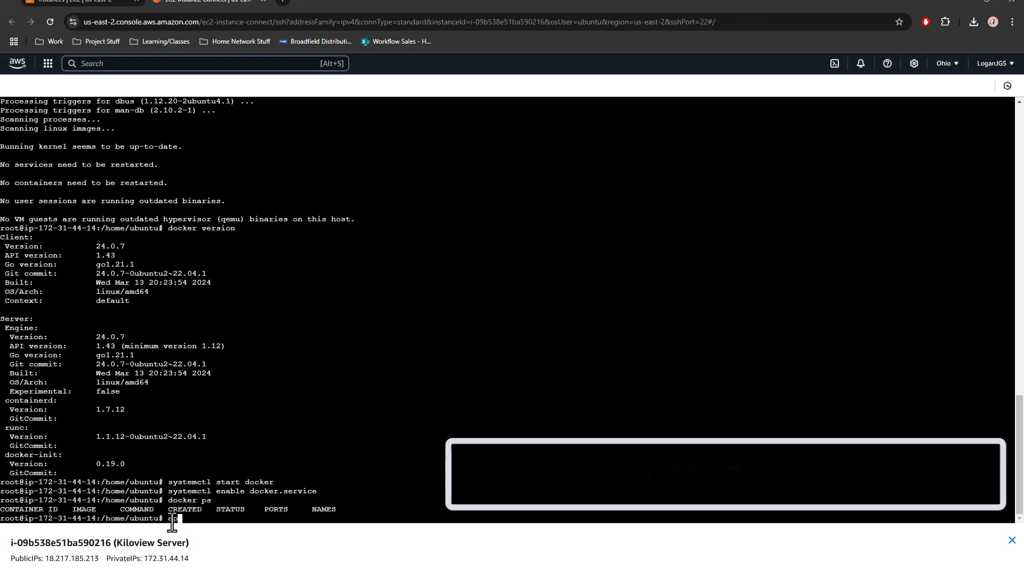
text(t instal)
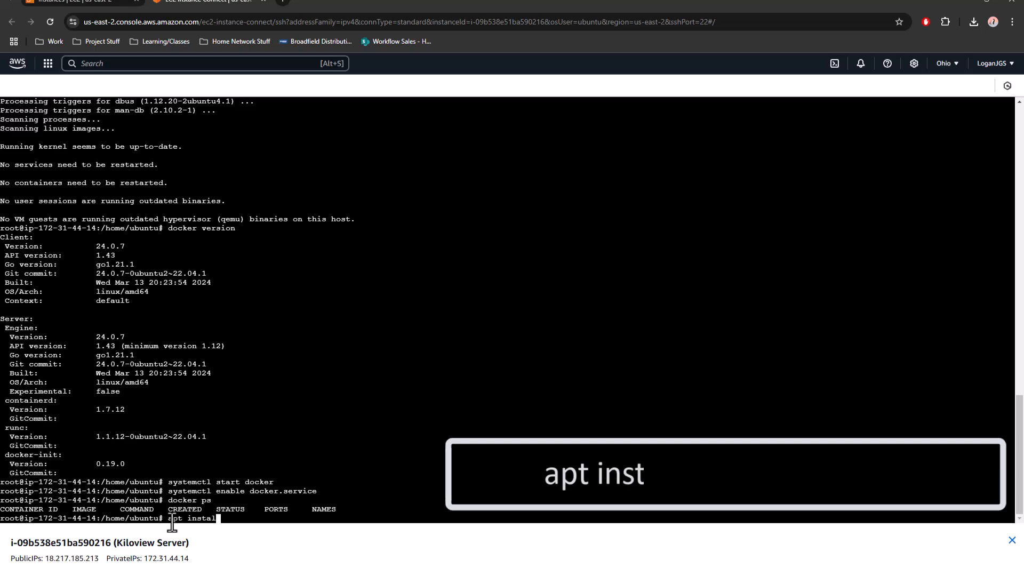
text(l avahi)
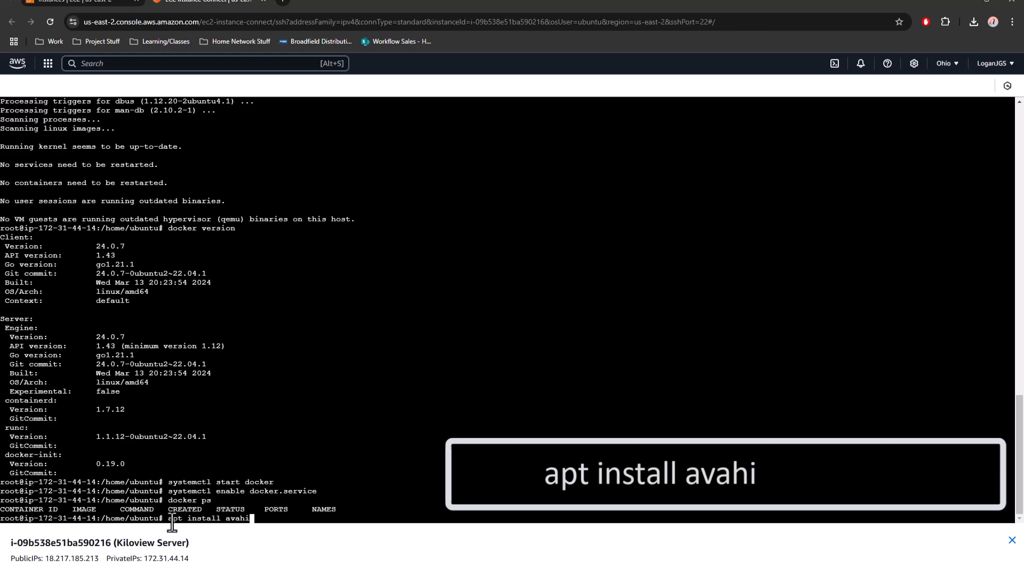
text(-daemon)
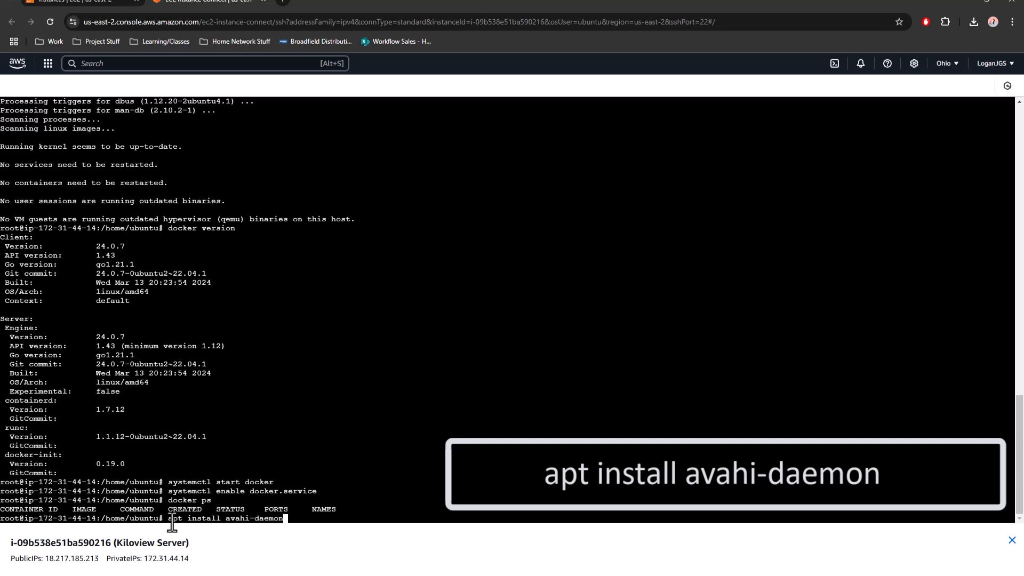
key(Return)
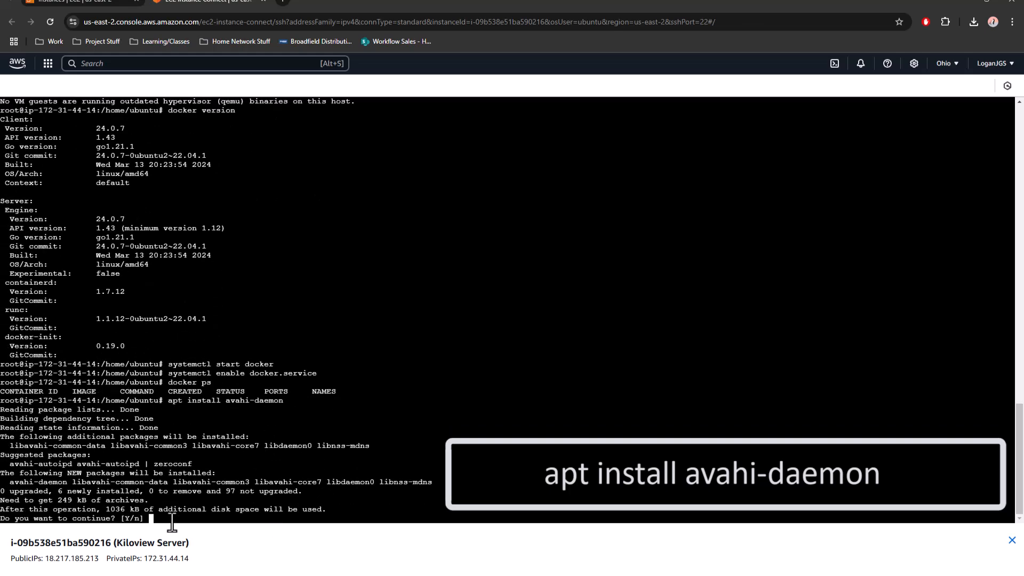
text(y)
key(Return)
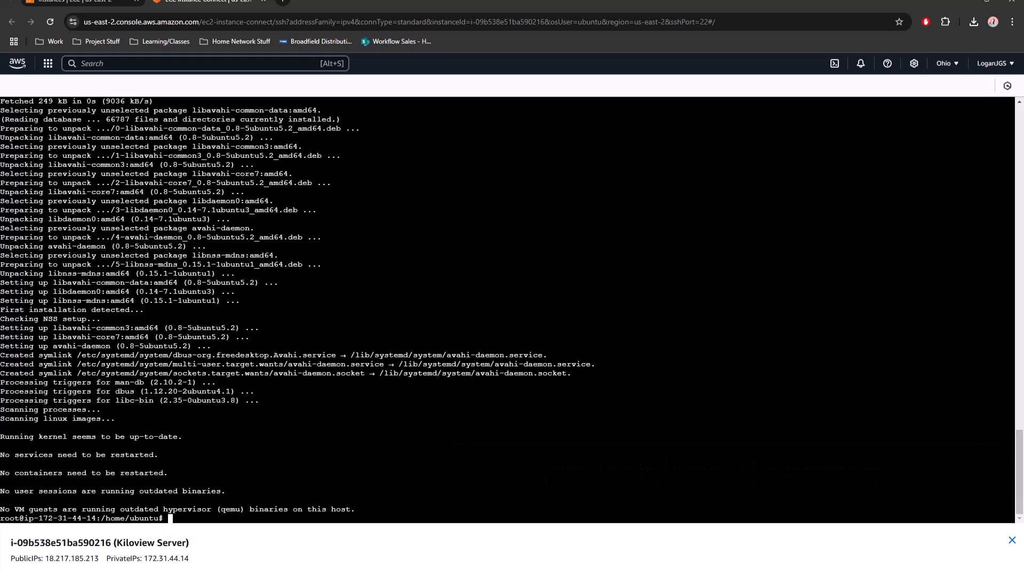
text(REPO=registry.cn-hangzhou.aliyuncs.com/kiloview/klnk-pro VER=latest \/bin/bash <()
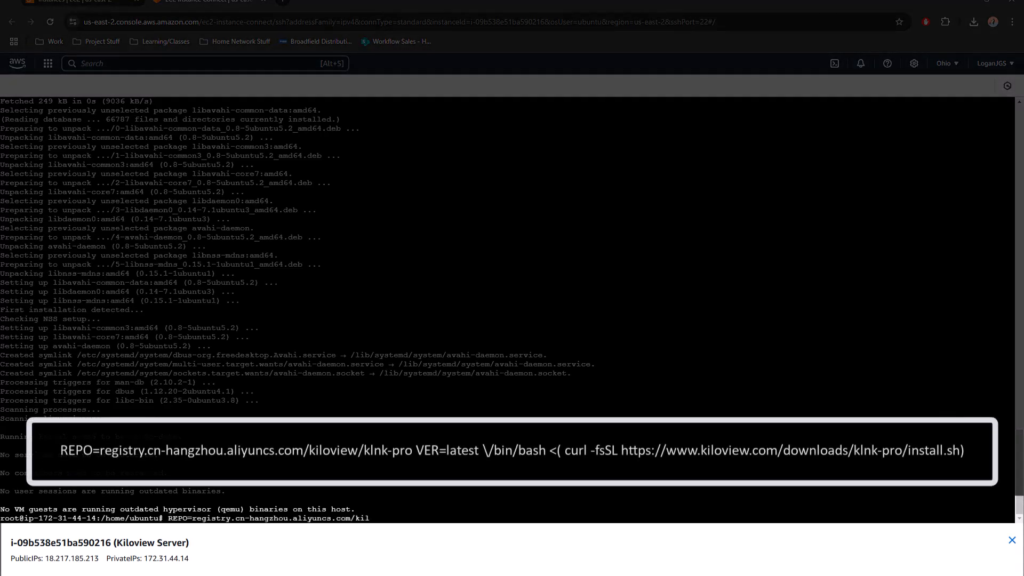
text( curl -fsSL https://www.kiloview.com/downloads/klnk-pro/install.sh))
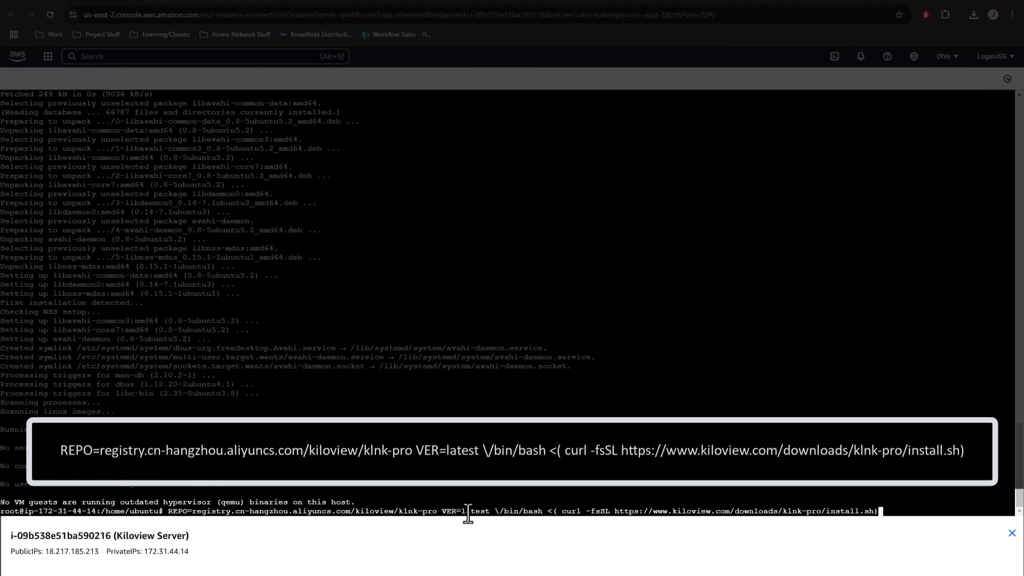
key(Return)
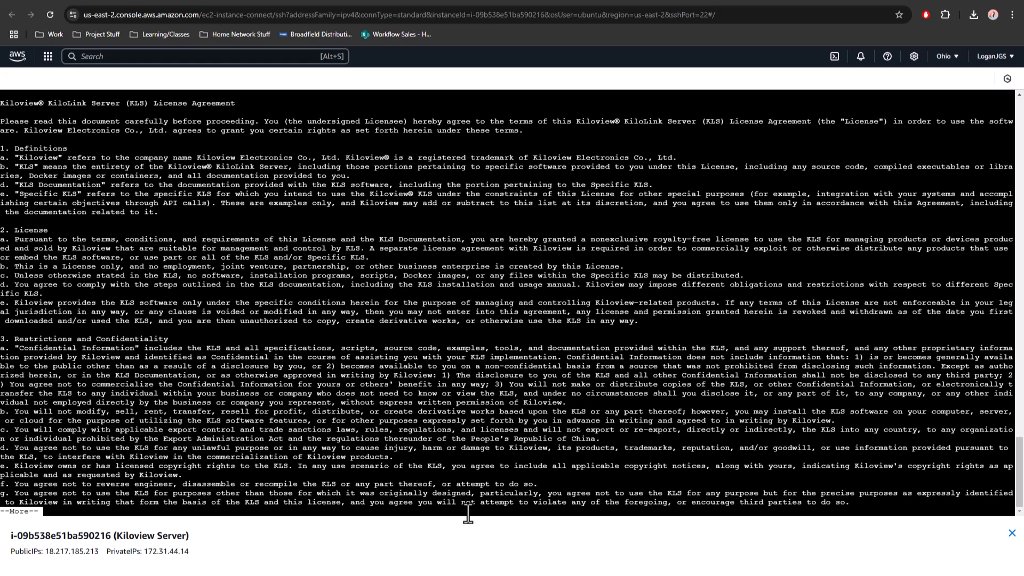
- Page through the KiloLink Server license agreement to its end and agree to it with y
key(Return)
key(Return)
key(Return)
key(Return)
key(Return)
key(Return)
key(Return)
key(Return)
key(Return)
key(Return)
key(Return)
key(Return)
key(Return)
key(Return)
key(Return)
key(Return)
key(Return)
key(Return)
key(Return)
key(Return)
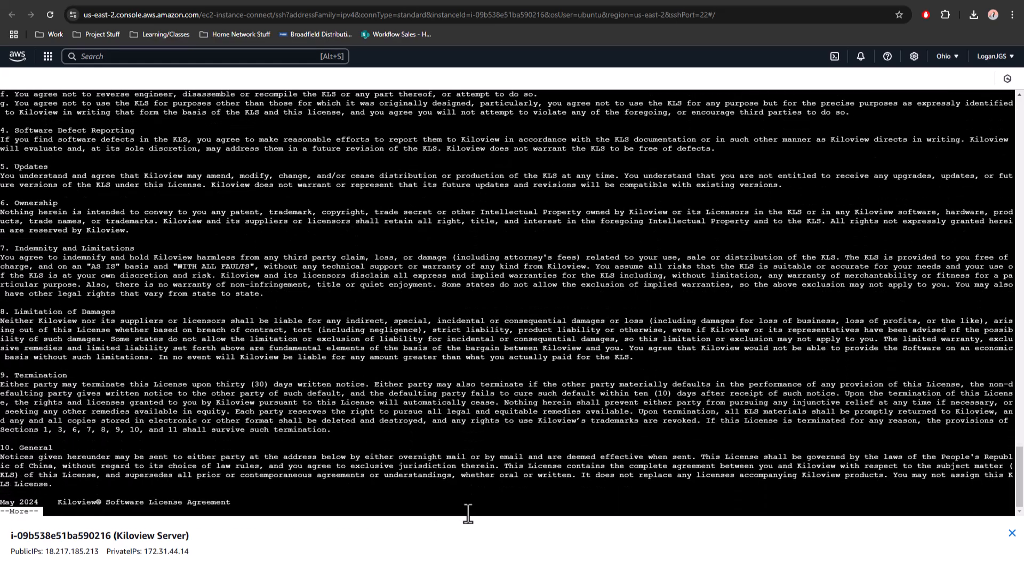
key(Return)
key(Return)
key(Return)
key(Return)
key(Return)
key(Return)
key(Return)
text(y)
key(Return)
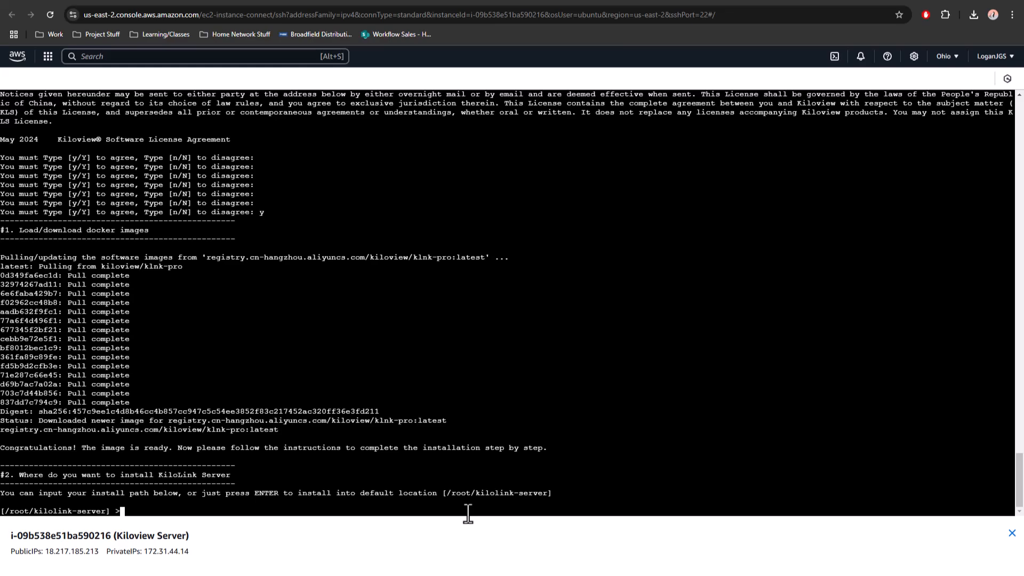
- Accept the default install location /root/kilolink-server and leave the list of old containers to delete empty
key(Return)
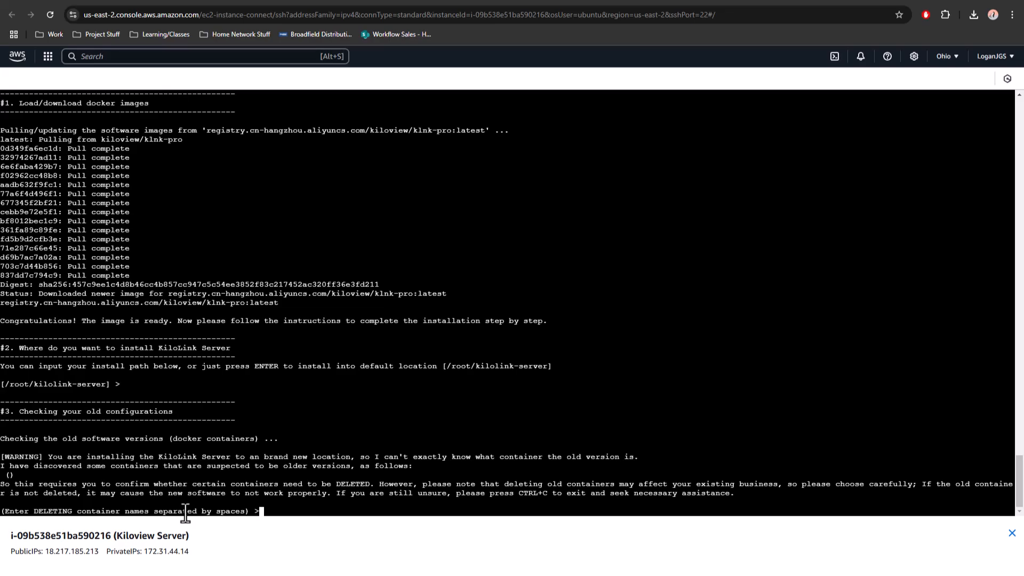
key(Return)
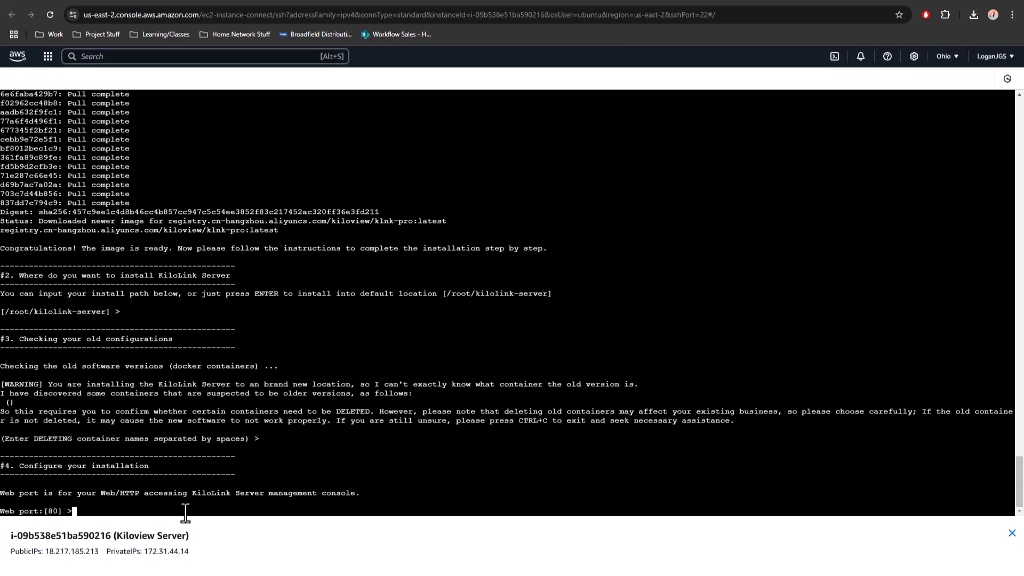
- Set the KiloLink Server web port to 83 and keep the default link port 50000
text(83)
key(Return)
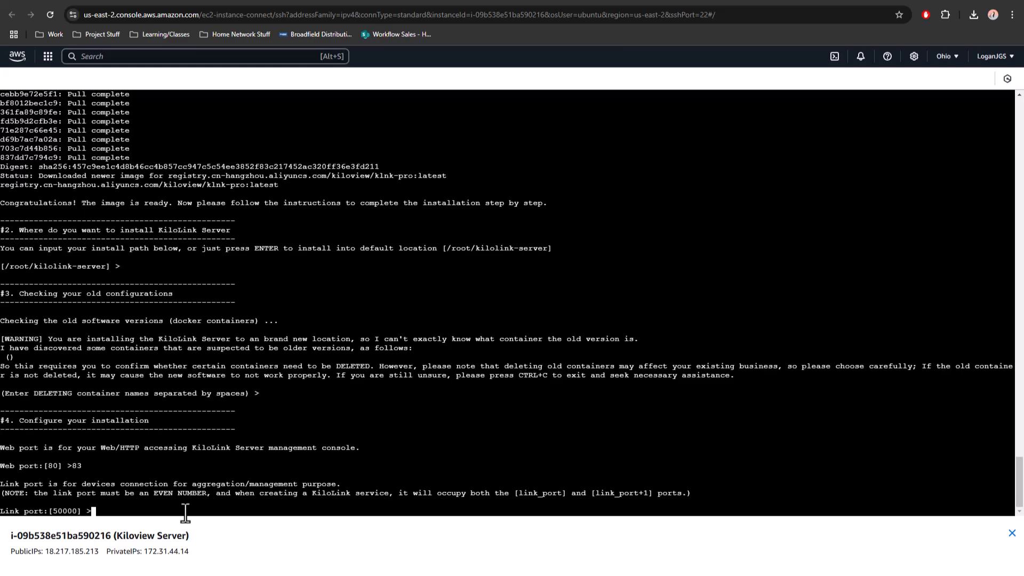
key(Return)
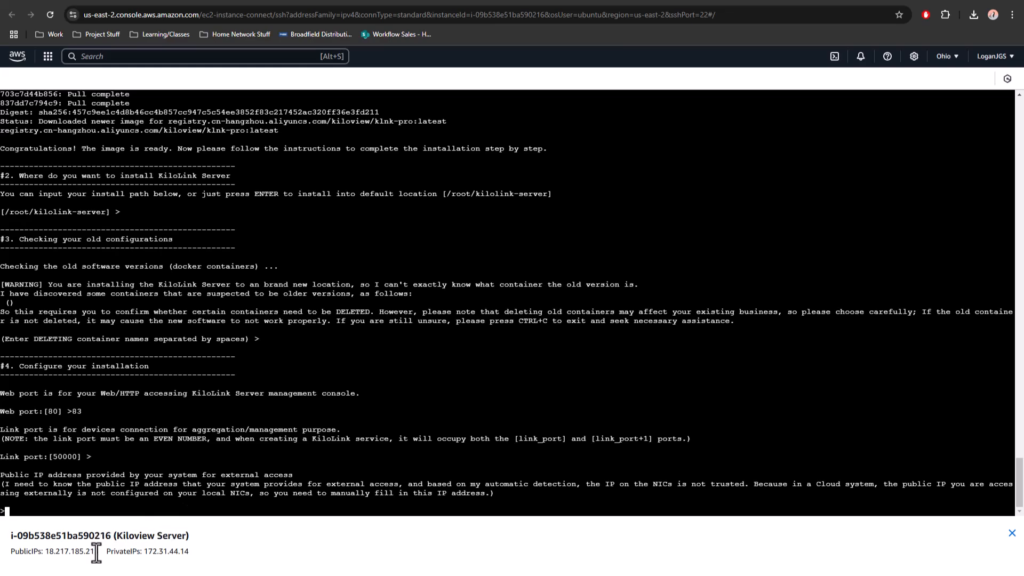
- Copy the instance's public IP 18.217.185.213 and submit it as the installer's public IP address for external access
drag(99, 552, 44, 555)
right_click(48, 553)
click(101, 414)
click(18, 513)
right_click(18, 513)
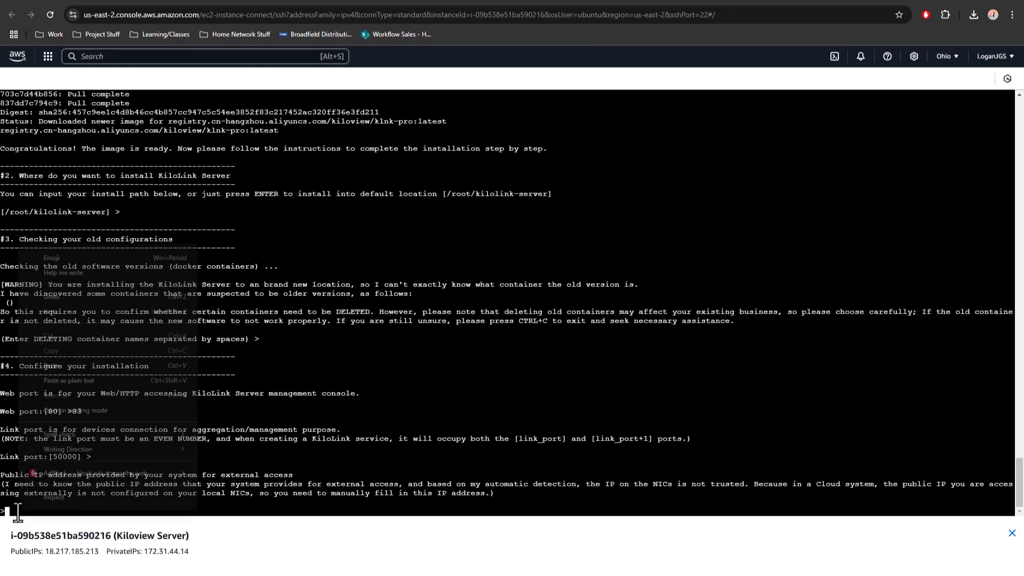
click(78, 364)
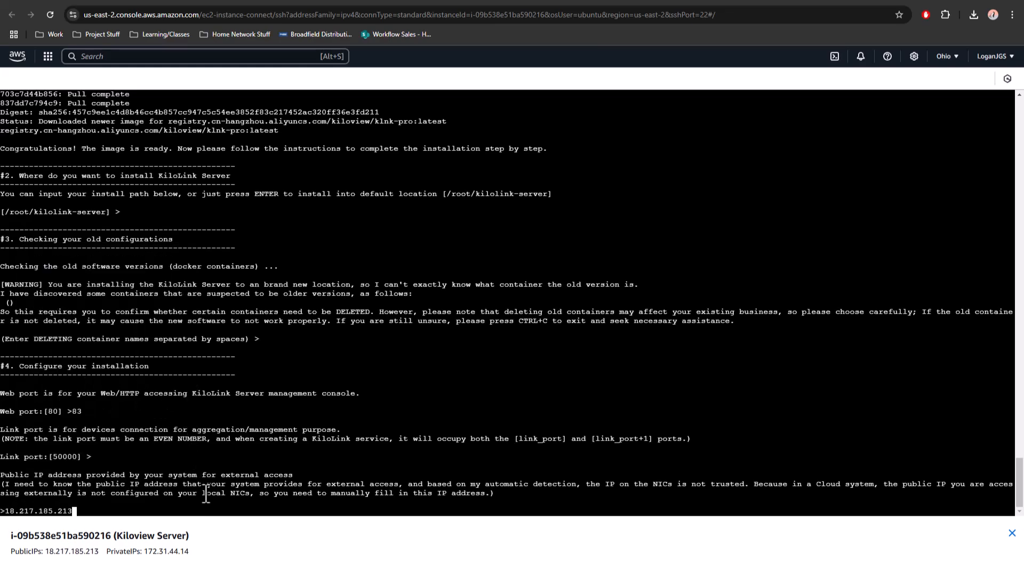
key(Return)
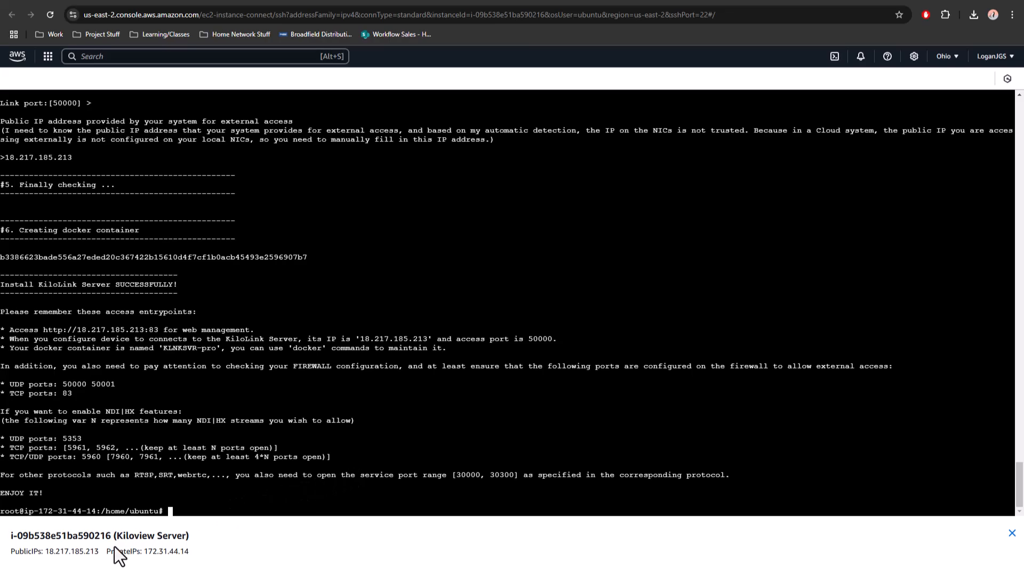
- Copy the instance's public IP and open 18.217.185.213:83 in a new browser tab
drag(97, 552, 63, 552)
right_click(59, 551)
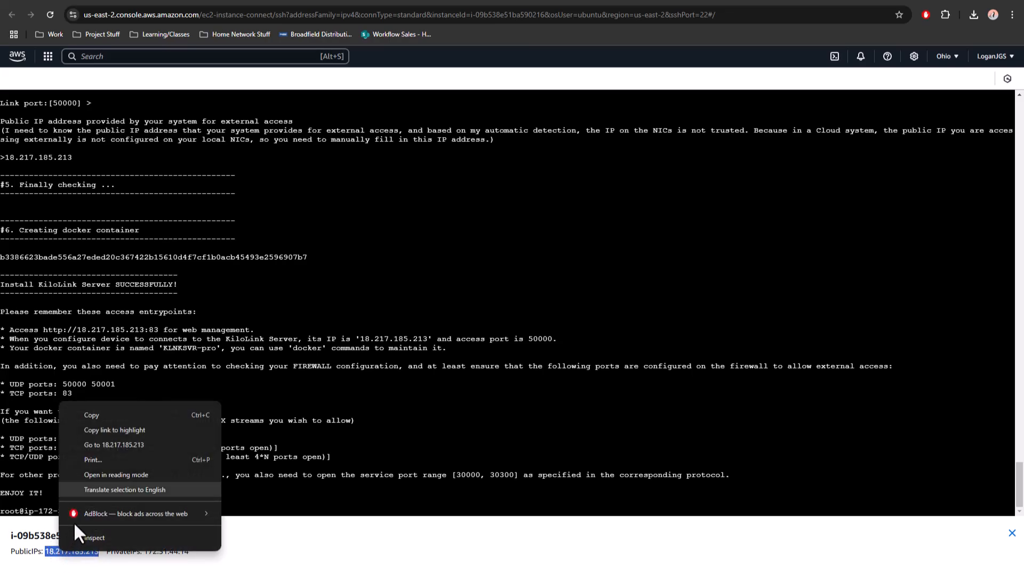
click(134, 411)
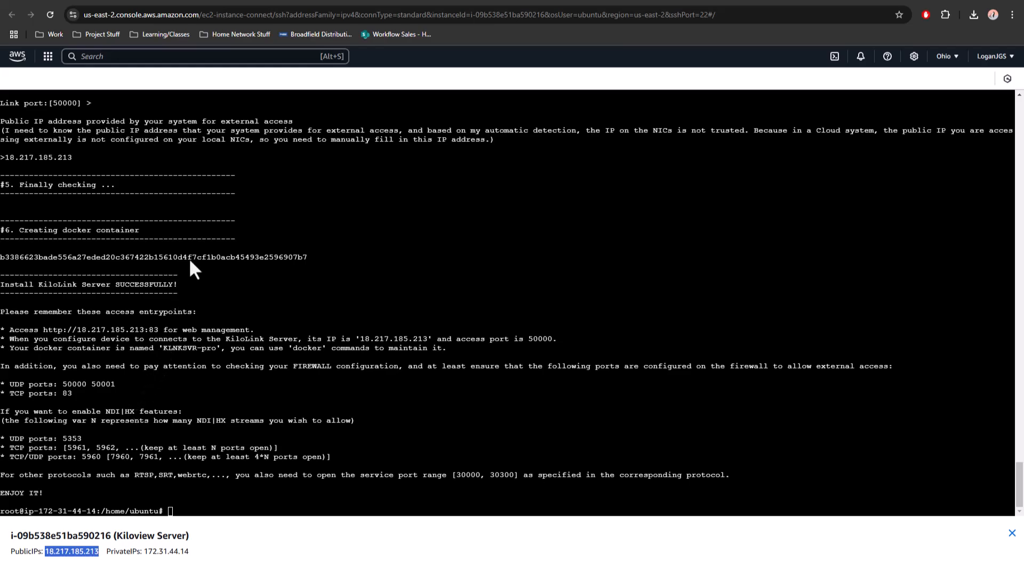
key(ctrl+t)
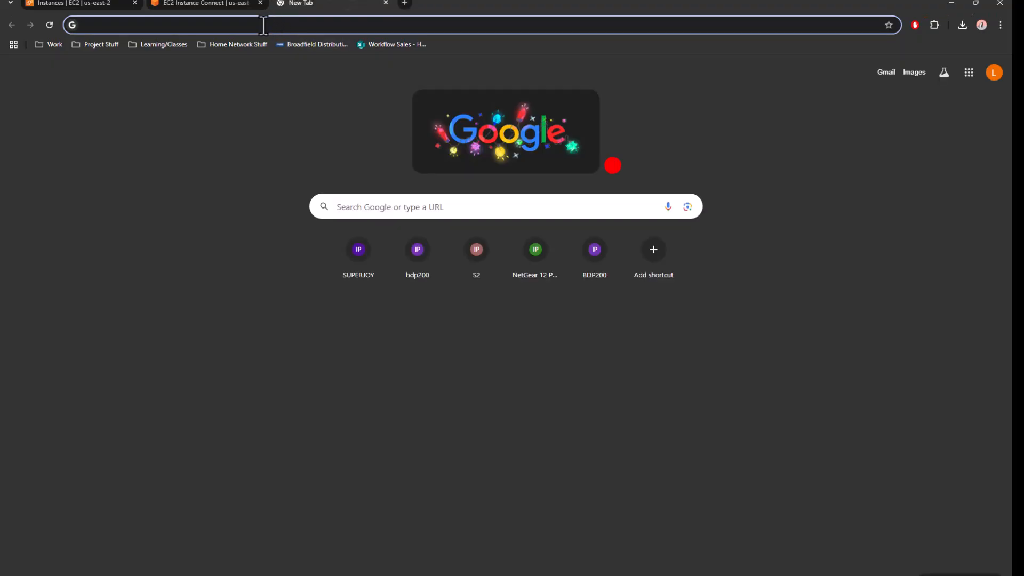
right_click(270, 14)
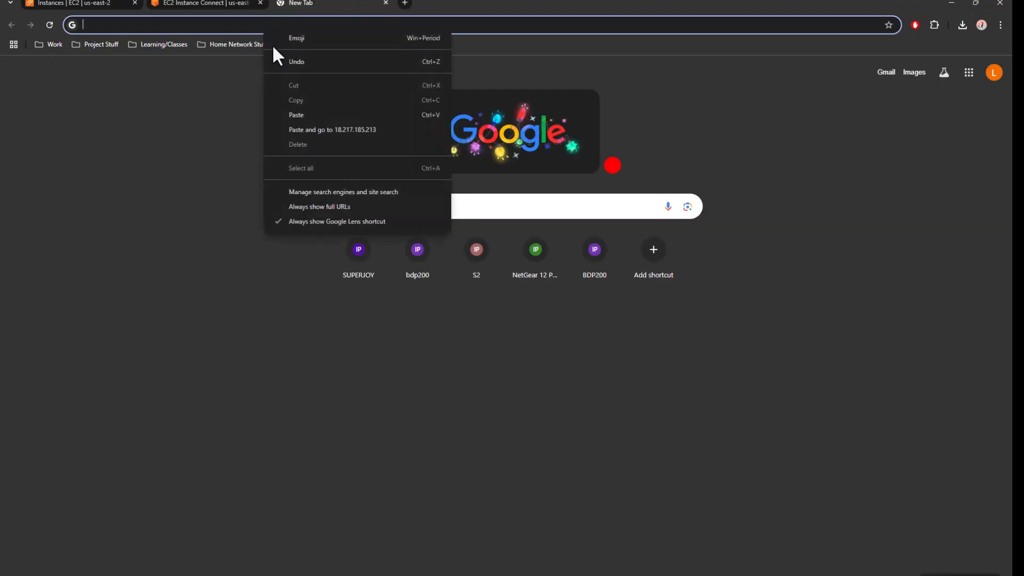
click(302, 114)
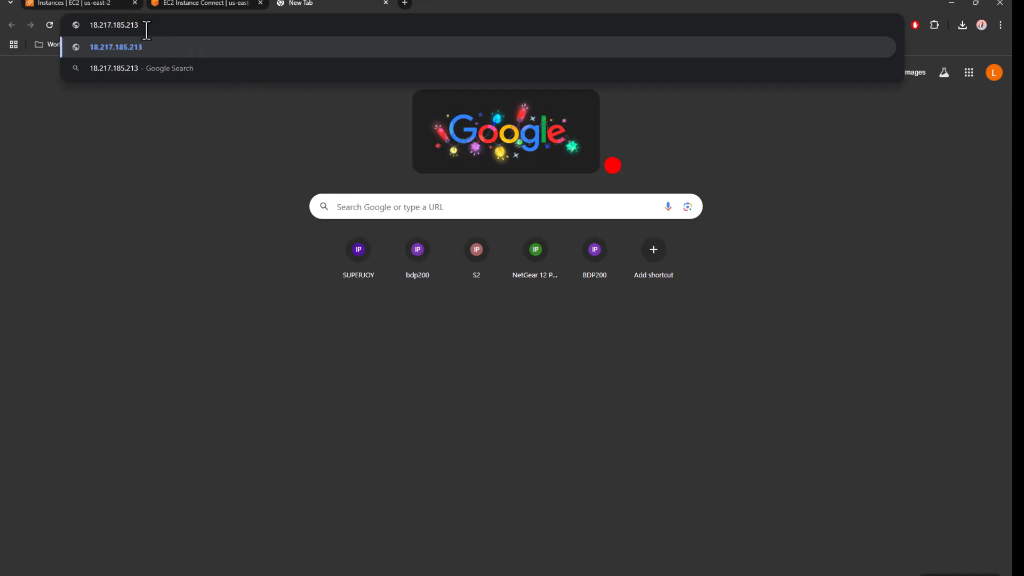
text(:83)
key(Return)
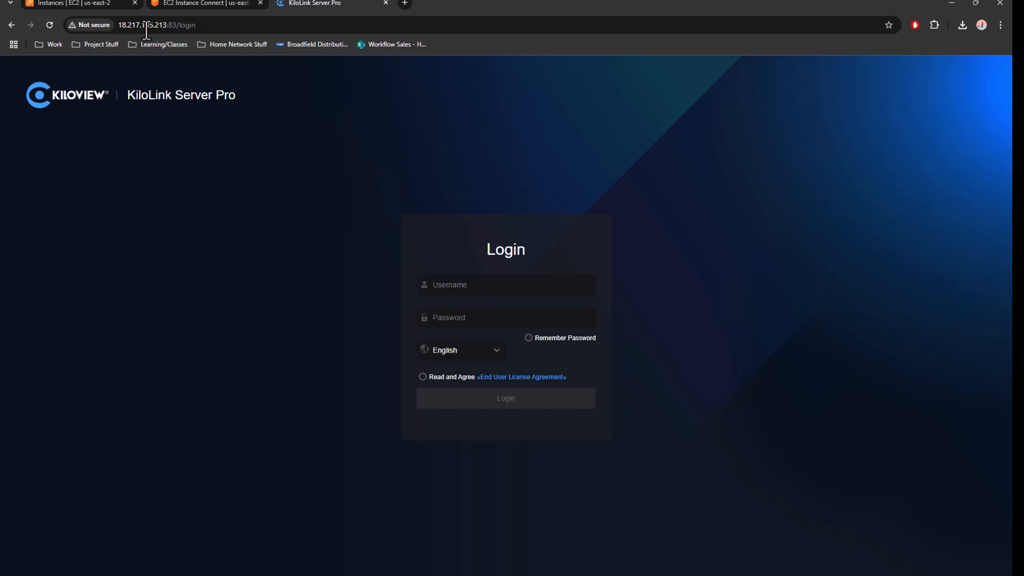
- Log in to KiloLink Server Pro as admin with the initial account password, accepting the End User License Agreement
click(460, 285)
text(admin)
key(Tab)
text(••••••••••)
click(586, 317)
click(427, 377)
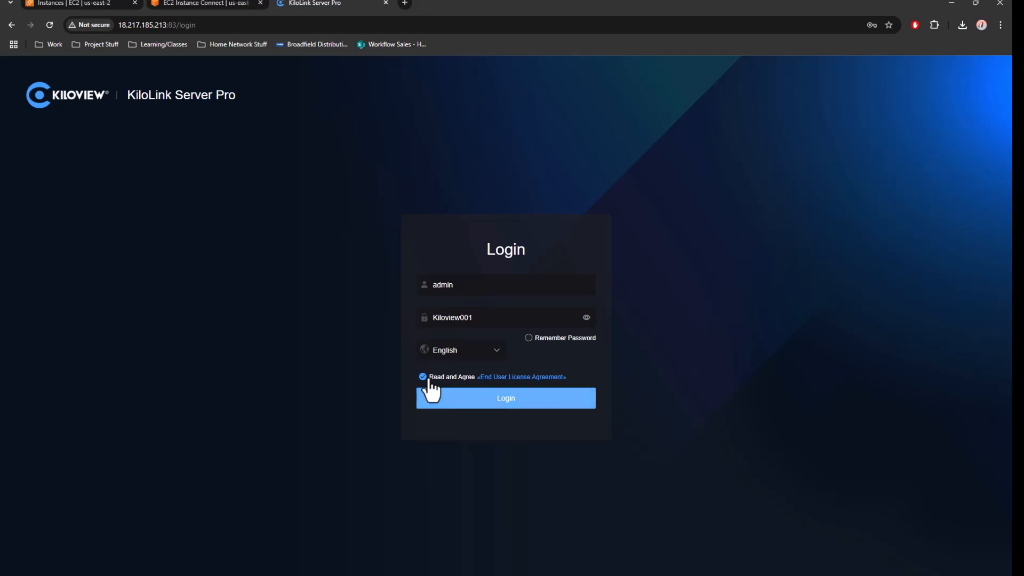
click(491, 401)
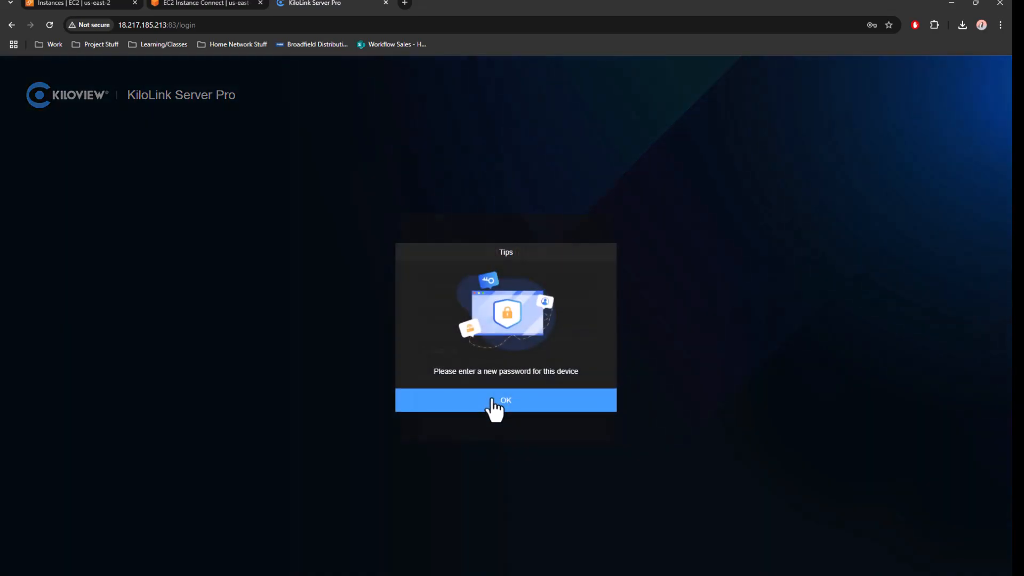
- Acknowledge the password change request, then enter, confirm and submit a new admin password
click(500, 401)
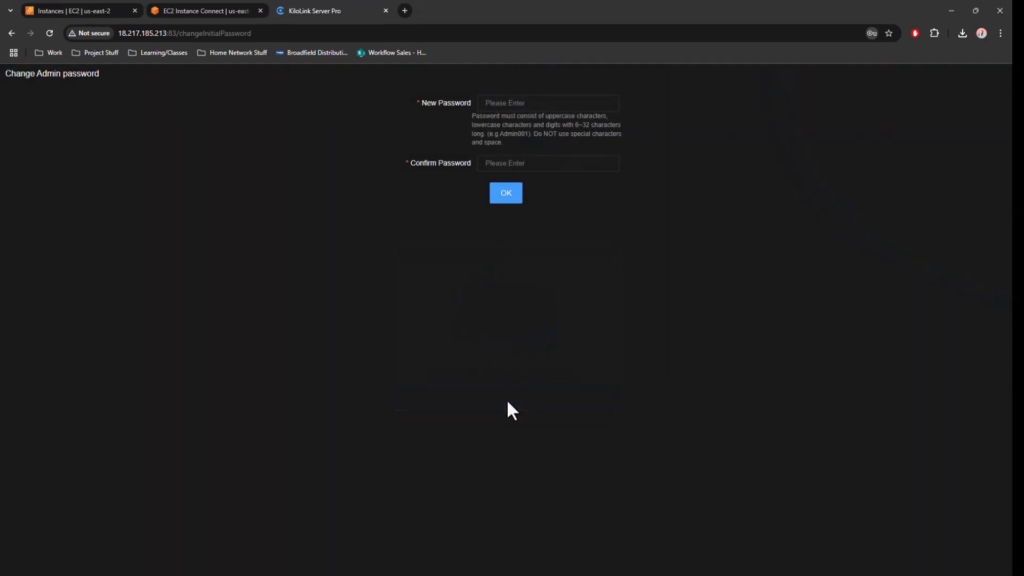
click(585, 105)
text(••••••••)
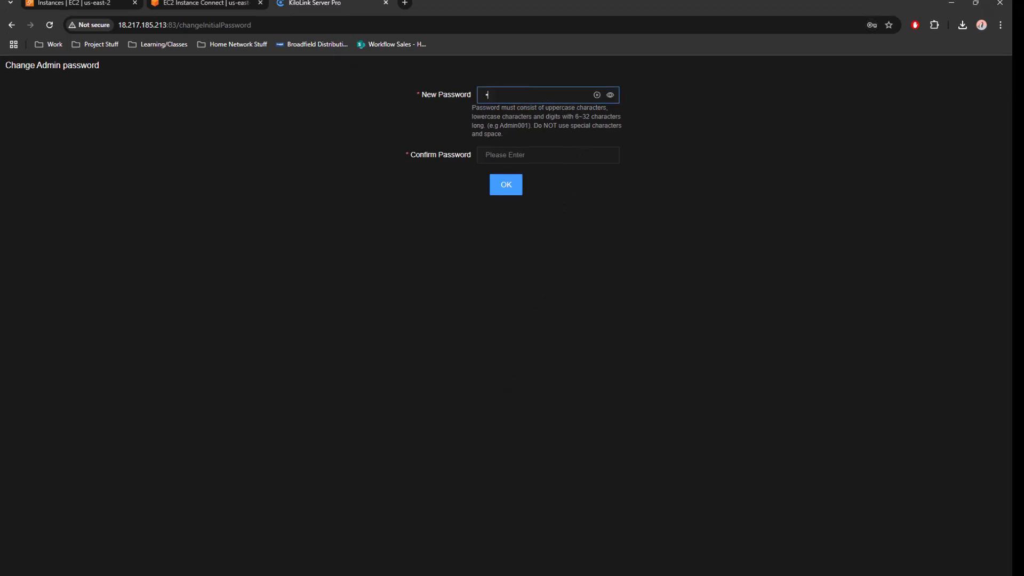
text(•••)
click(533, 160)
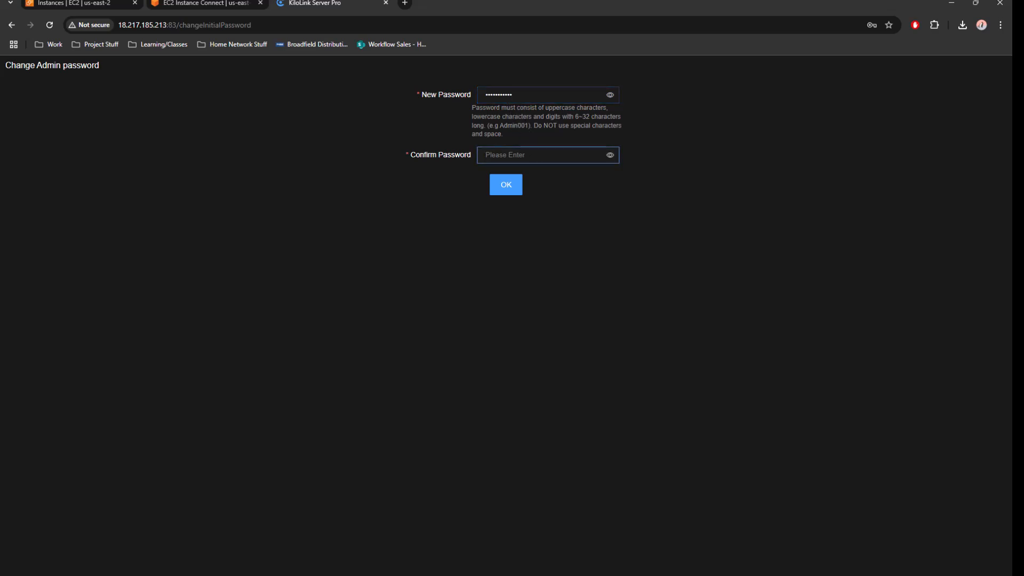
text(•••••••••••)
key(Return)
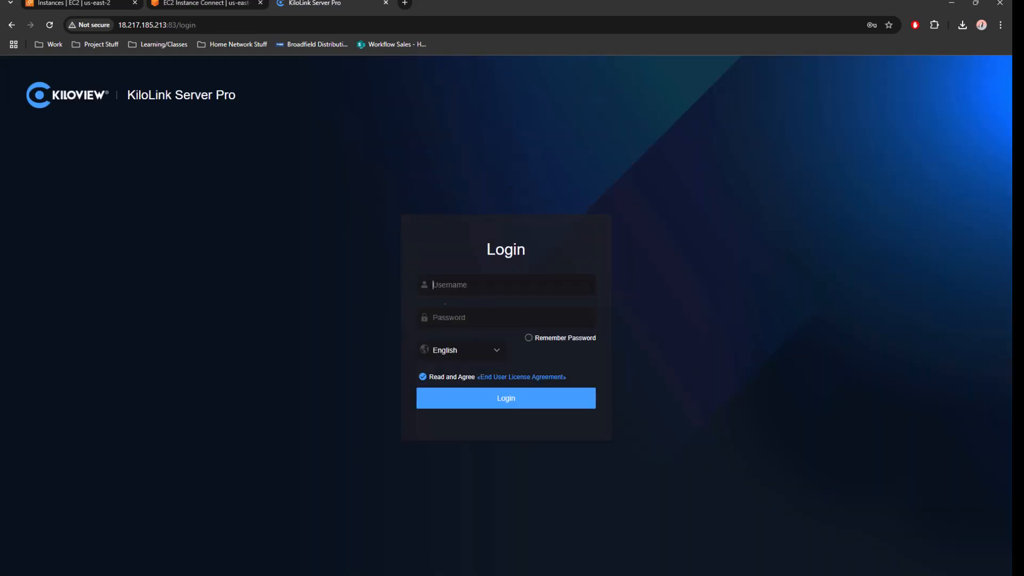
- Log in to KiloLink Server Pro again as admin with the new account password
text(admin)
key(Tab)
text(•••••••••)
click(507, 406)
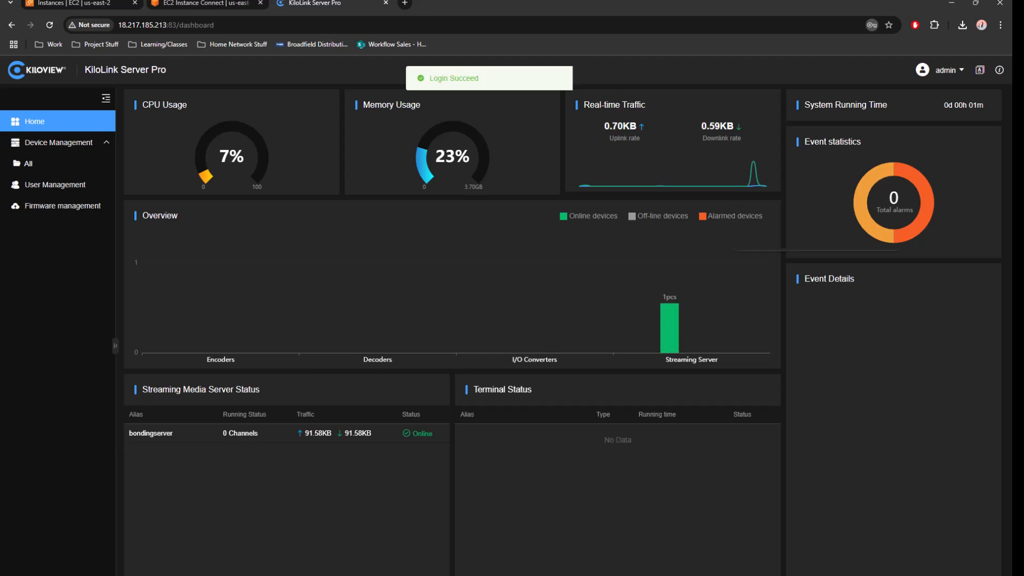